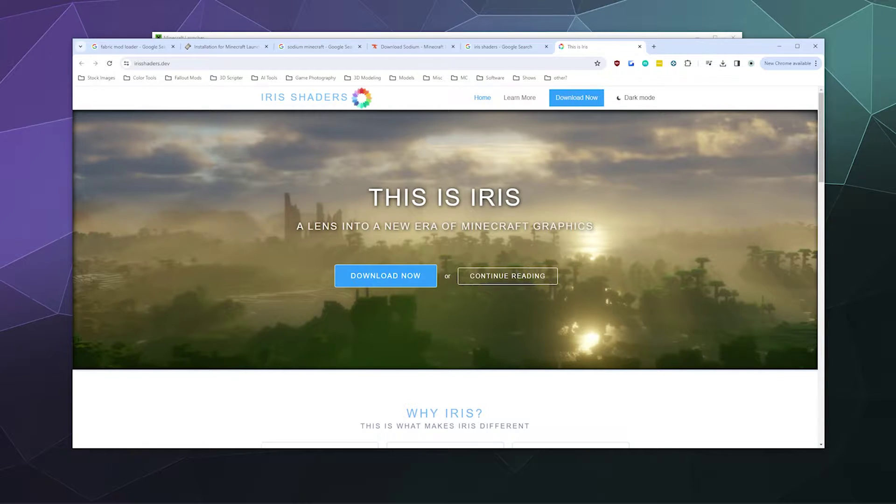
- Switch to Minecraft Launcher, select the Latest release 1.20.4 installation and launch the game
key("alt+Tab")
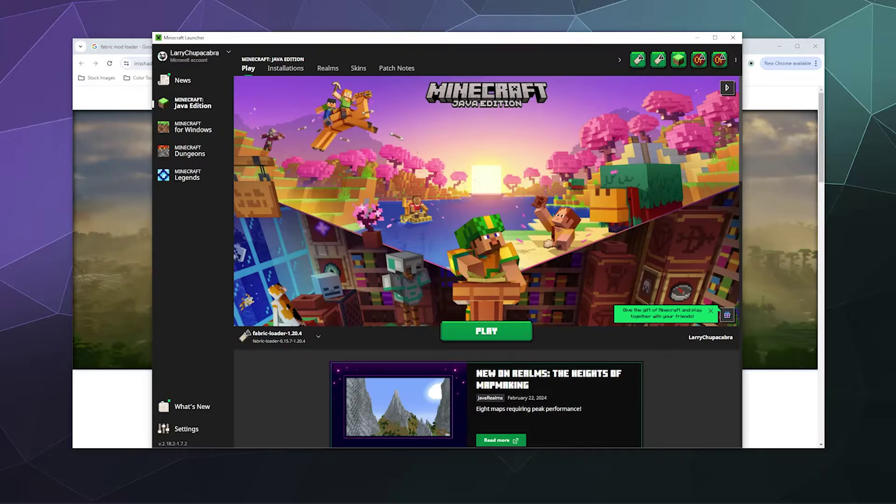
left_click(319, 337)
left_click(284, 254)
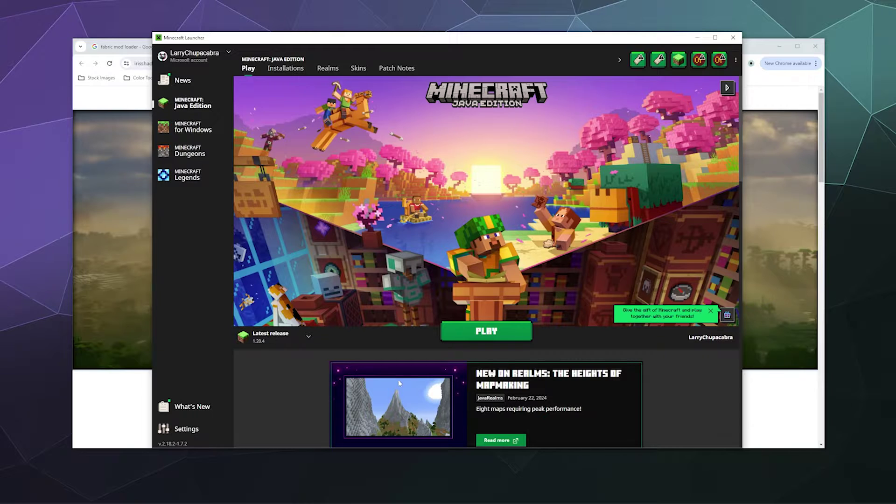
left_click(505, 341)
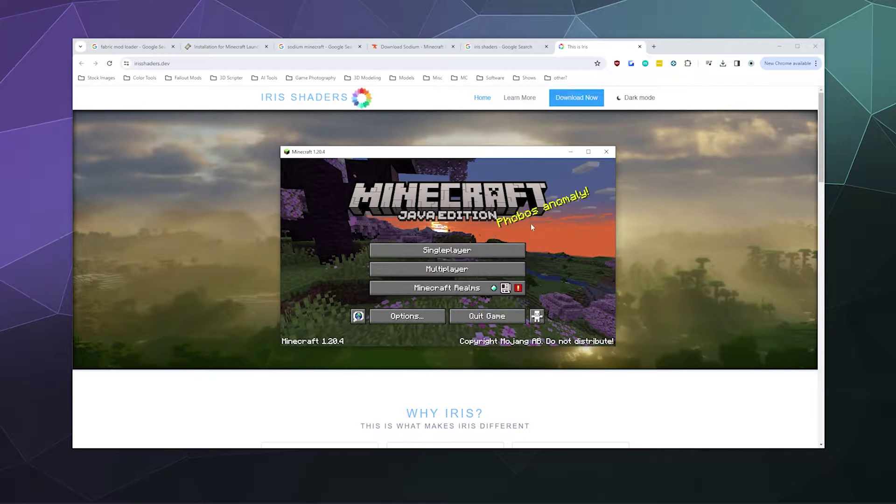
- Look at the singleplayer world list, return to the title screen and close Minecraft
left_click(523, 248)
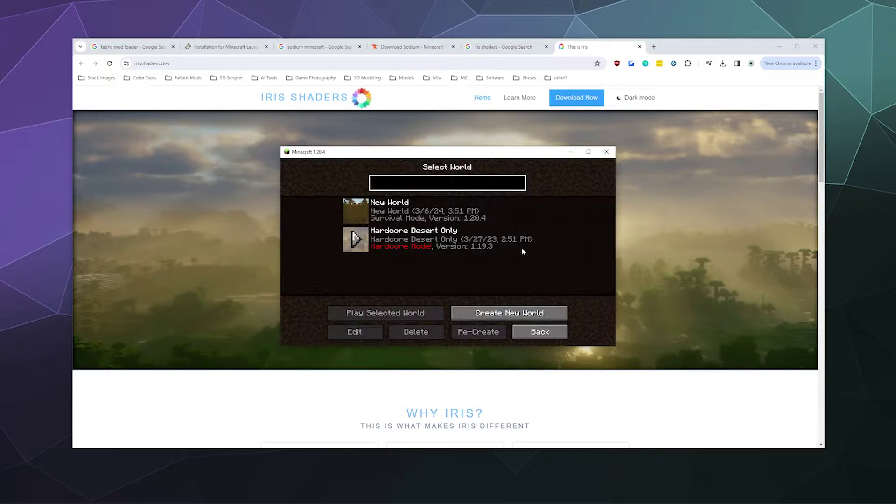
left_click(536, 331)
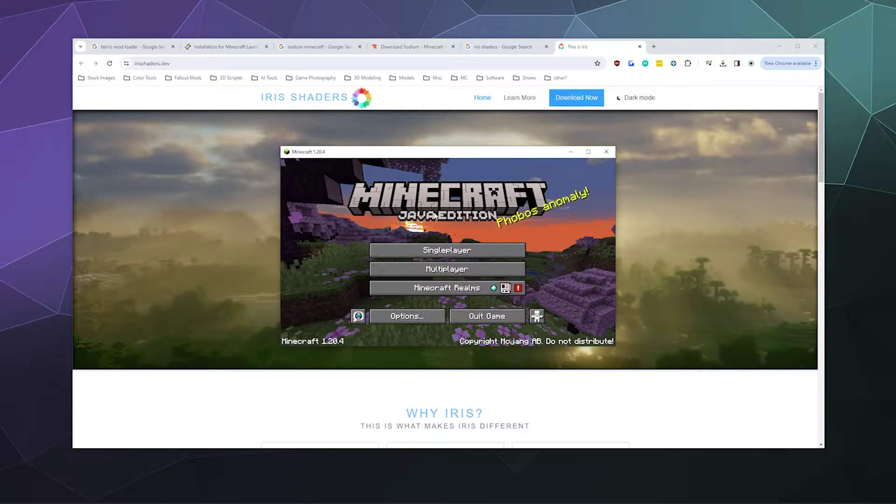
left_click(606, 151)
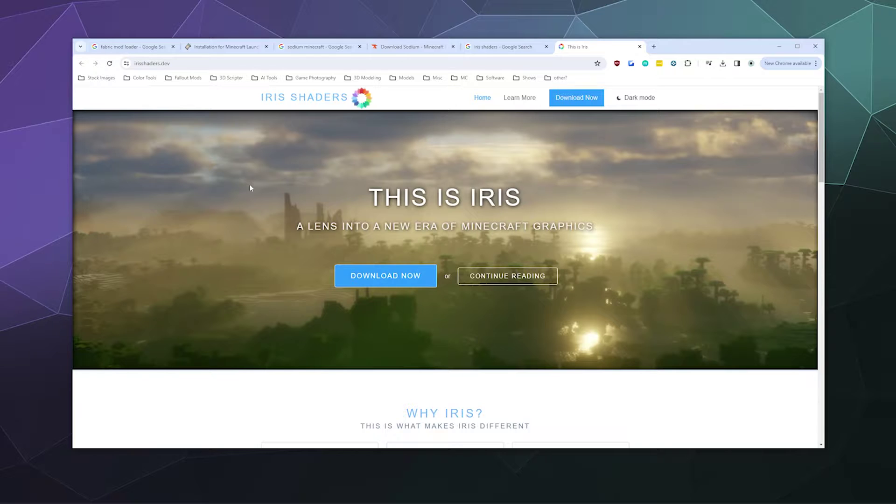
- Switch to Chrome and download the Fabric installer's universal jar, saving it as fabric-installer-1.0.0 in the Minecraft Shaders folder
left_click(251, 47)
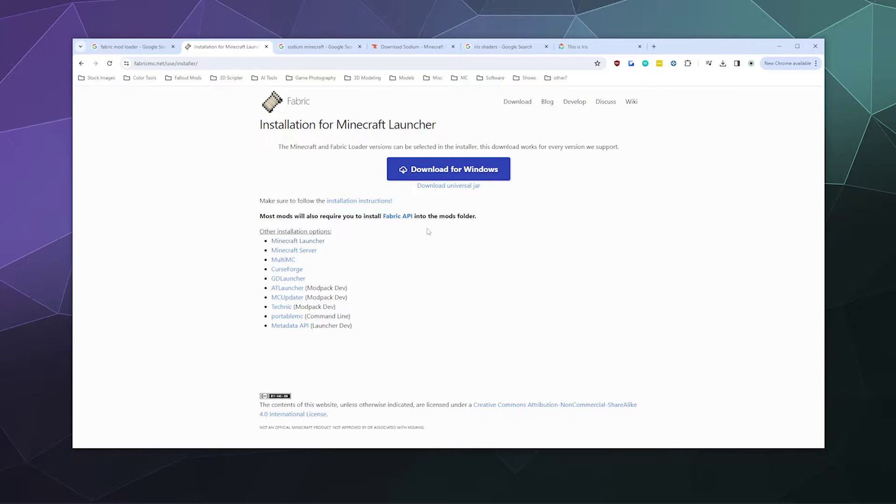
left_click(448, 186)
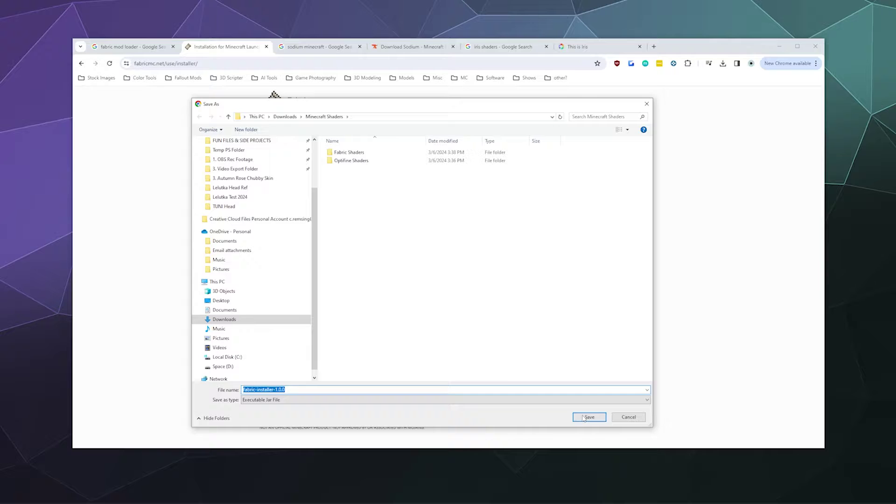
left_click(590, 417)
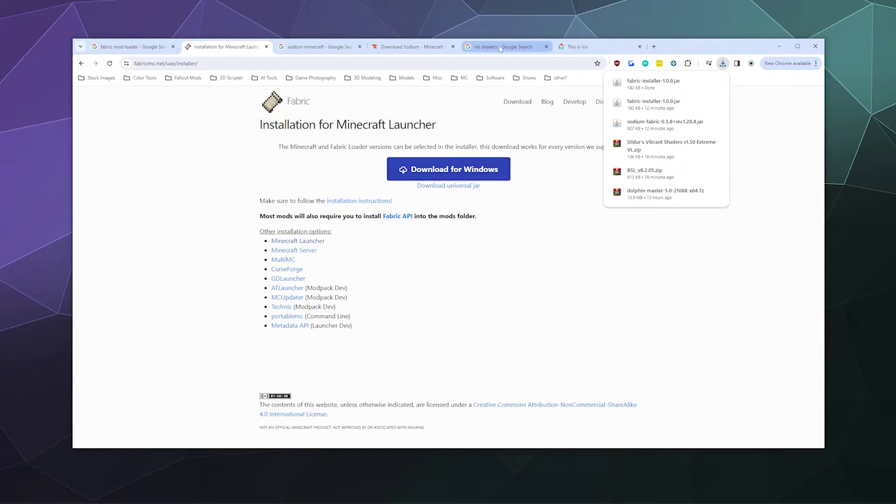
- Download the Iris installer's universal jar from the Iris Shaders site and save it
left_click(577, 47)
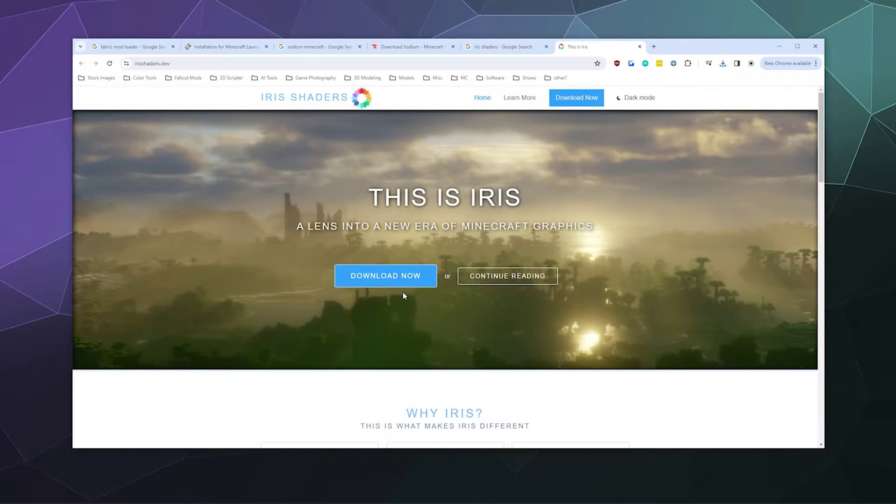
left_click(386, 280)
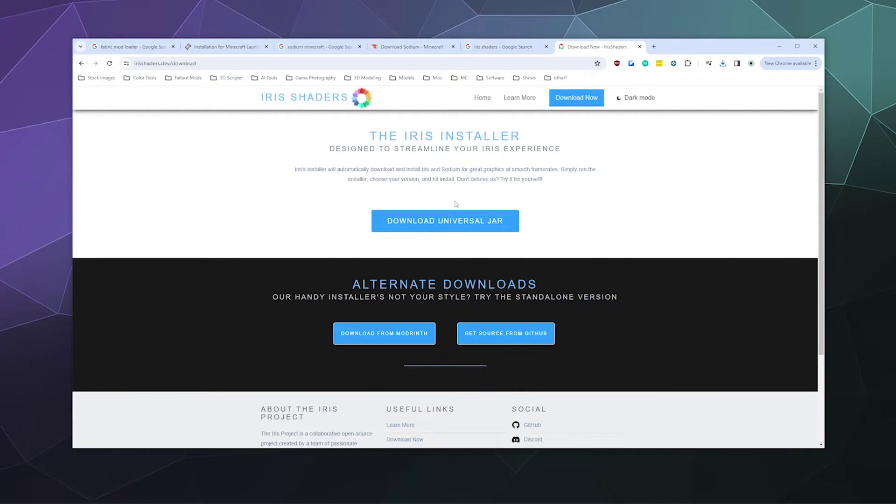
left_click(455, 212)
left_click(583, 417)
- View the Sodium mod's project page on CurseForge
left_click(397, 46)
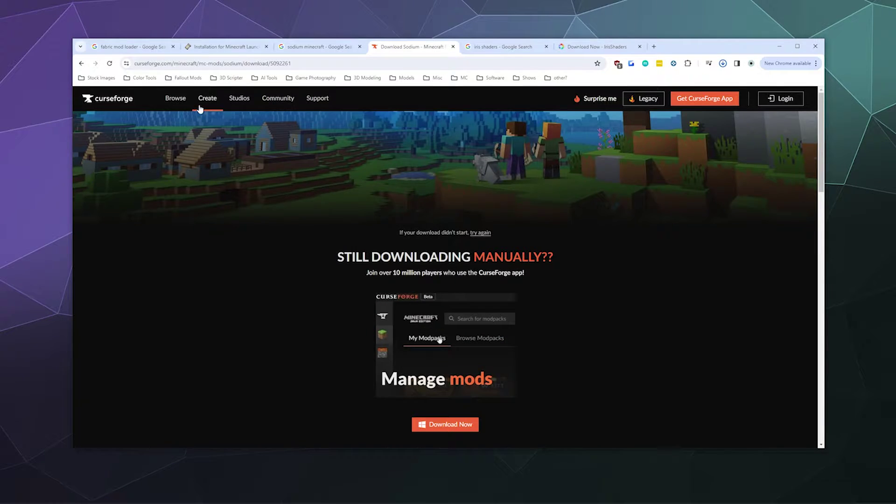
left_click(81, 63)
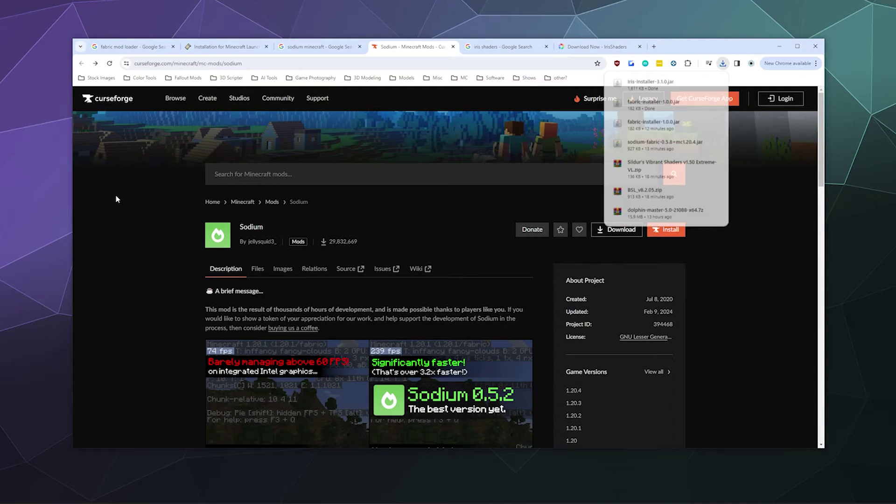
left_click(766, 190)
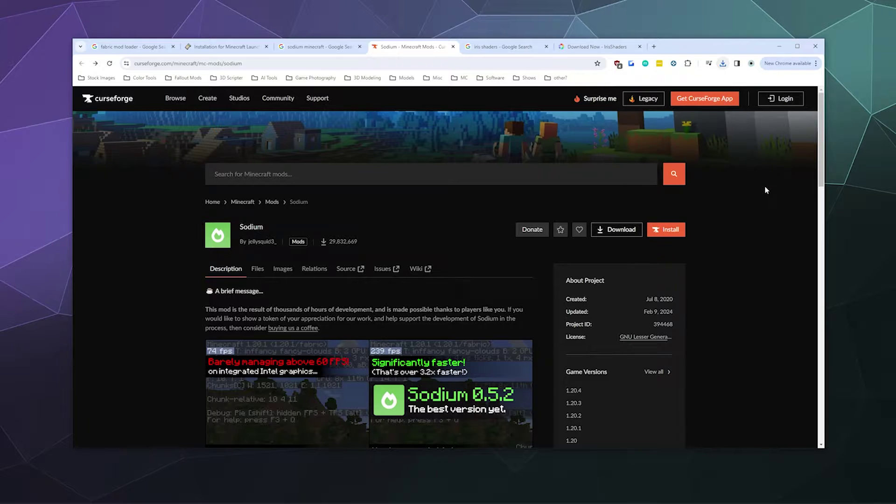
- Return to the Iris download page and show the downloaded Iris-Installer-3.1.0.jar in its folder
left_click(595, 46)
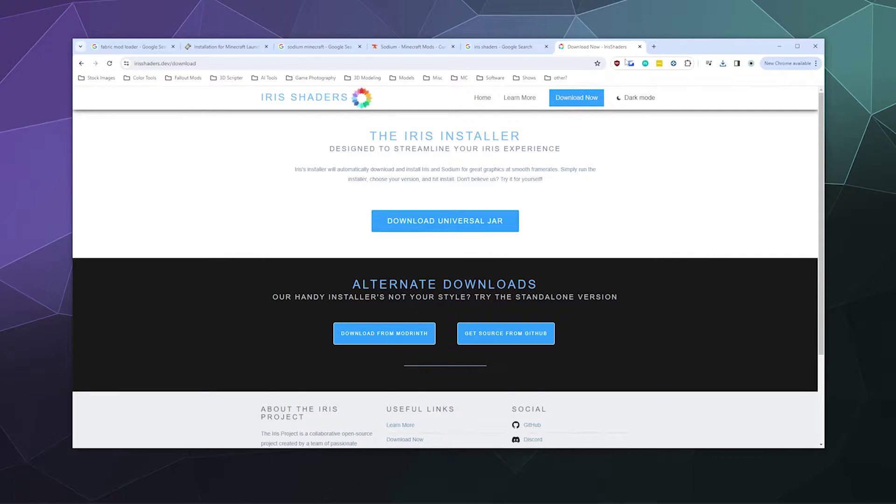
left_click(723, 64)
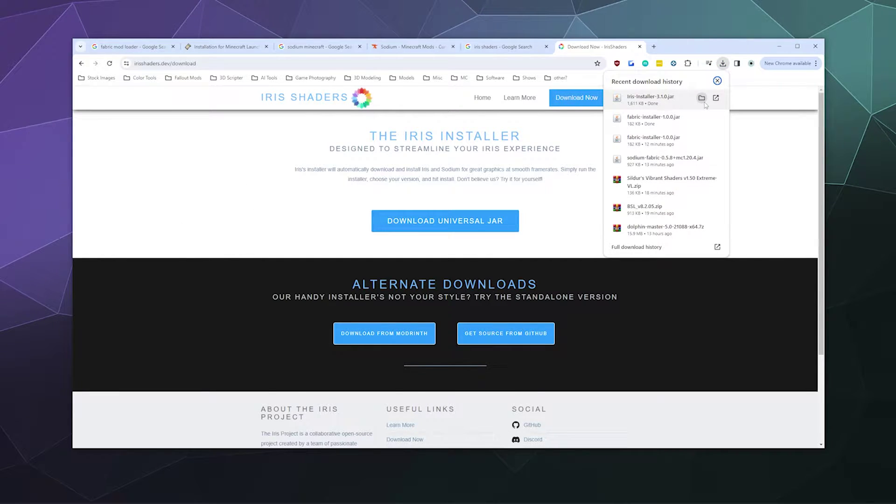
left_click(702, 98)
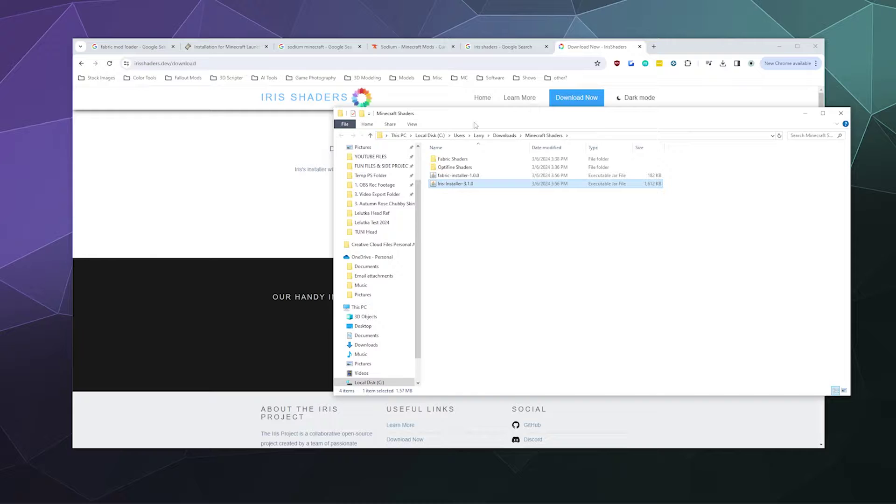
left_click_drag(456, 116, 341, 119)
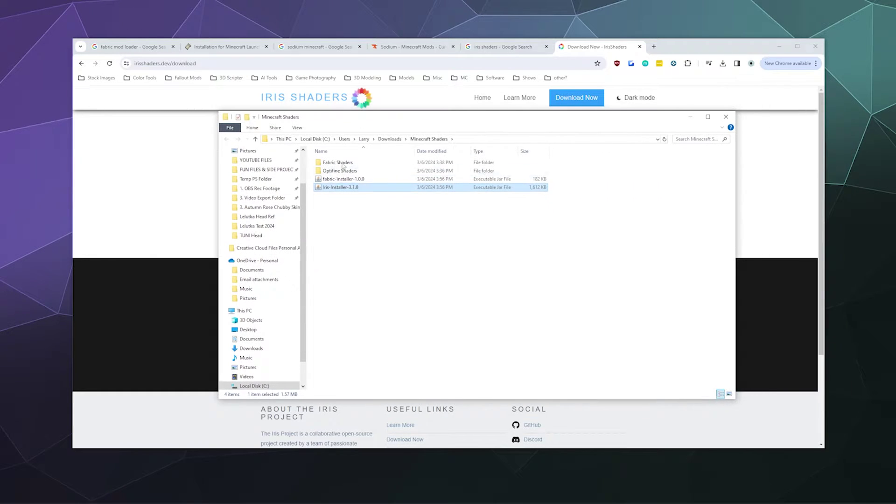
- Run fabric-installer-1.0.0 and choose Minecraft version 1.20.4 for the client installation
double_click(332, 179)
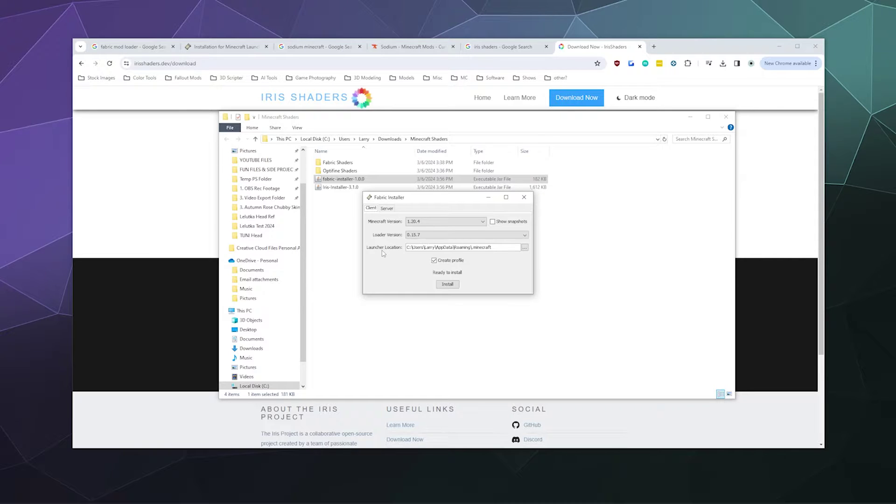
left_click_drag(421, 201, 427, 214)
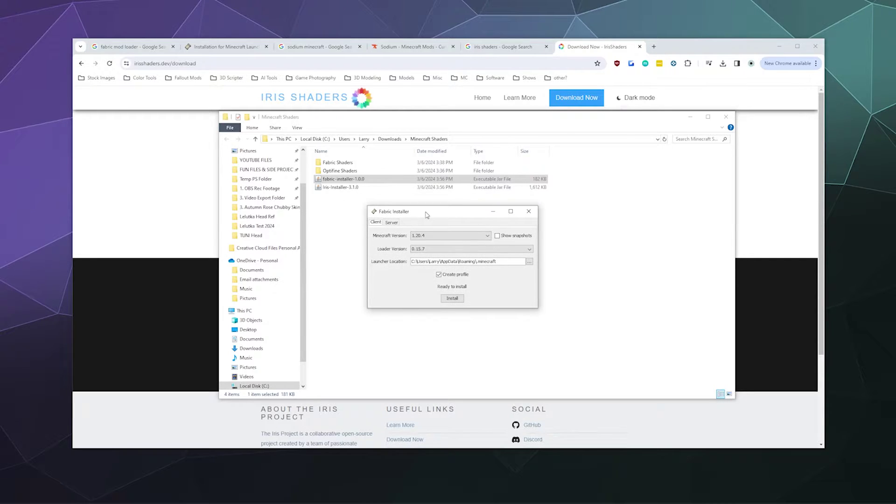
left_click(426, 237)
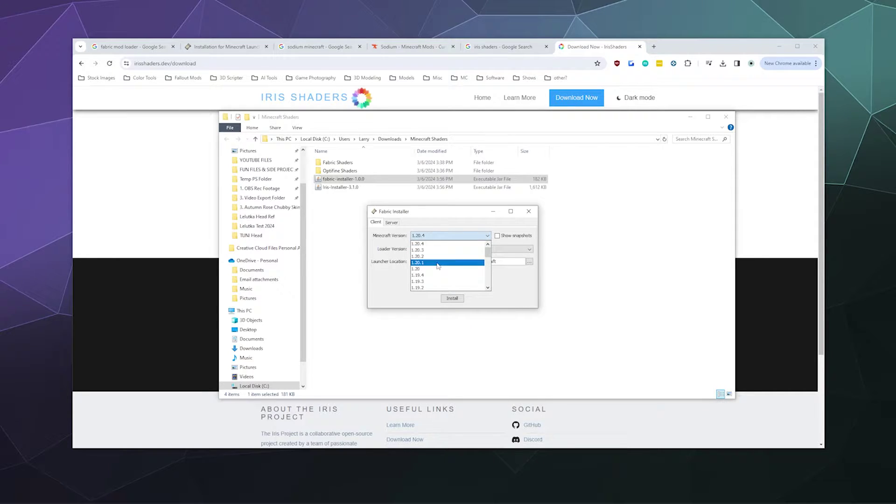
left_click(427, 238)
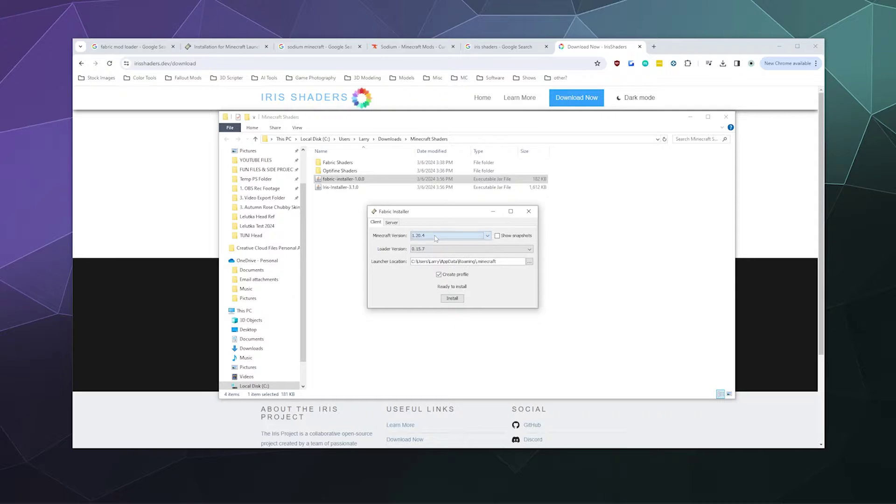
left_click(426, 238)
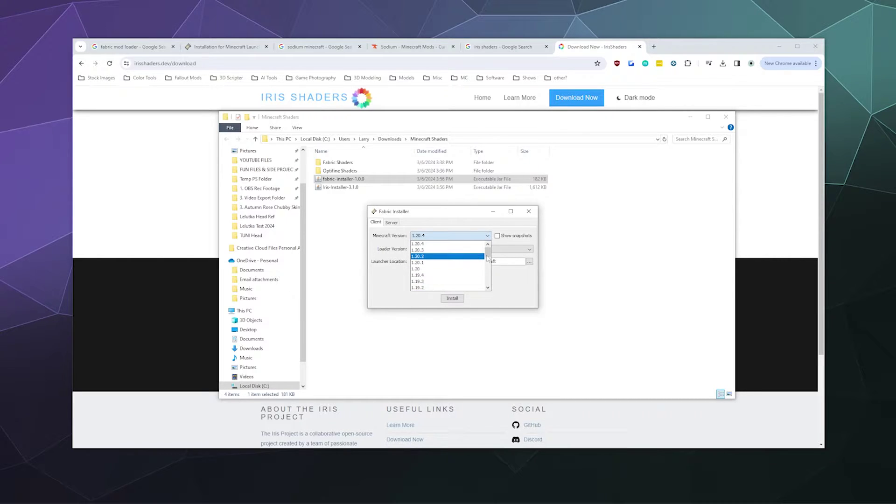
mouse_move(487, 253)
left_mouse_down()
mouse_move(487, 292)
mouse_move(487, 252)
left_mouse_up()
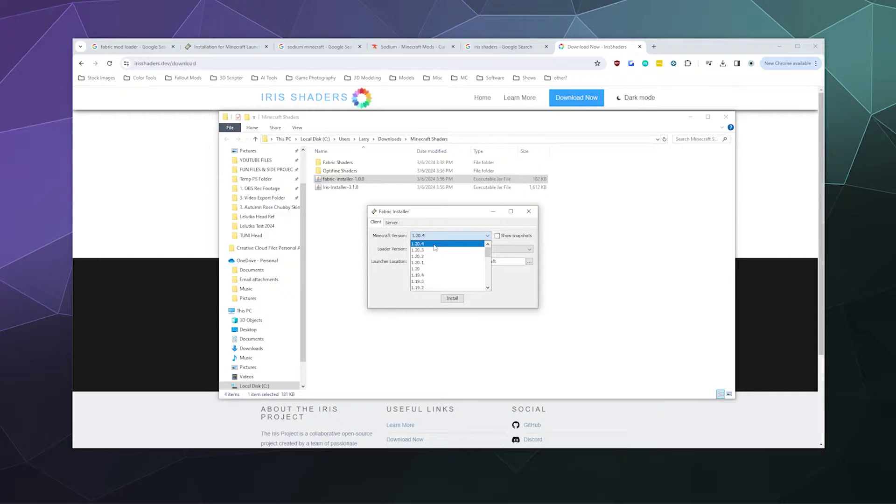
left_click(434, 244)
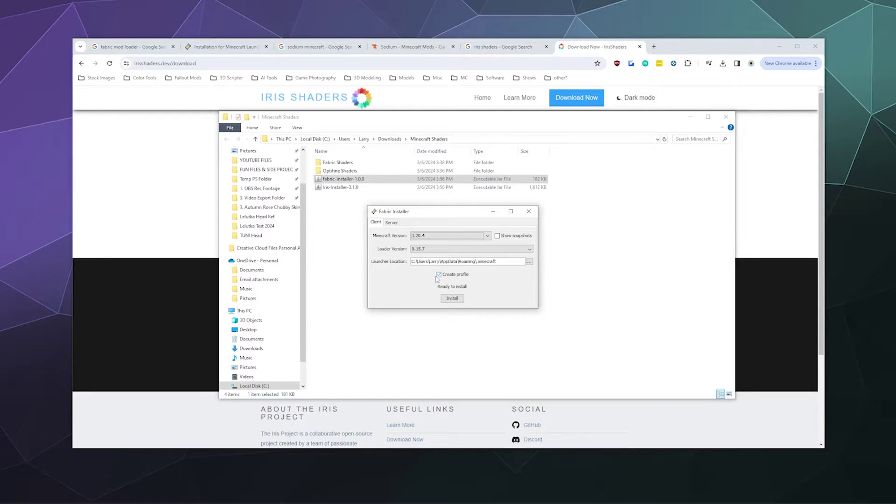
- Install the Fabric loader, dismiss the installation message and close the Fabric installer
left_click(451, 299)
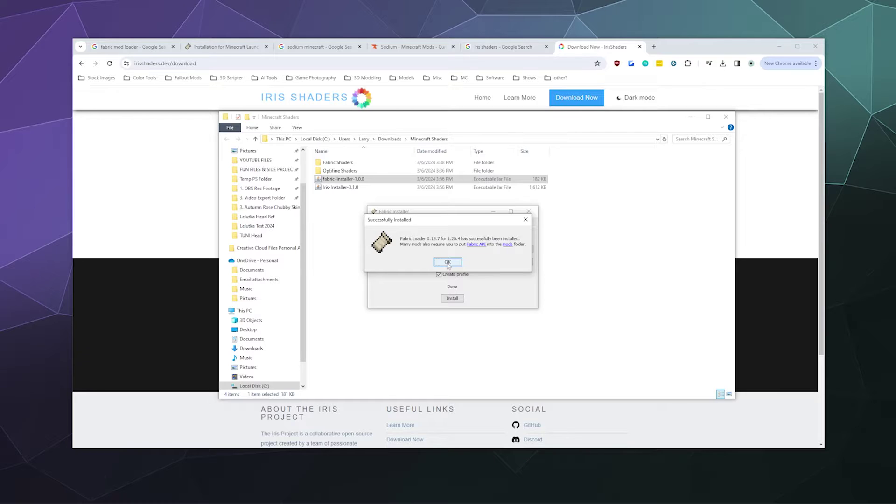
left_click(447, 262)
left_click(528, 211)
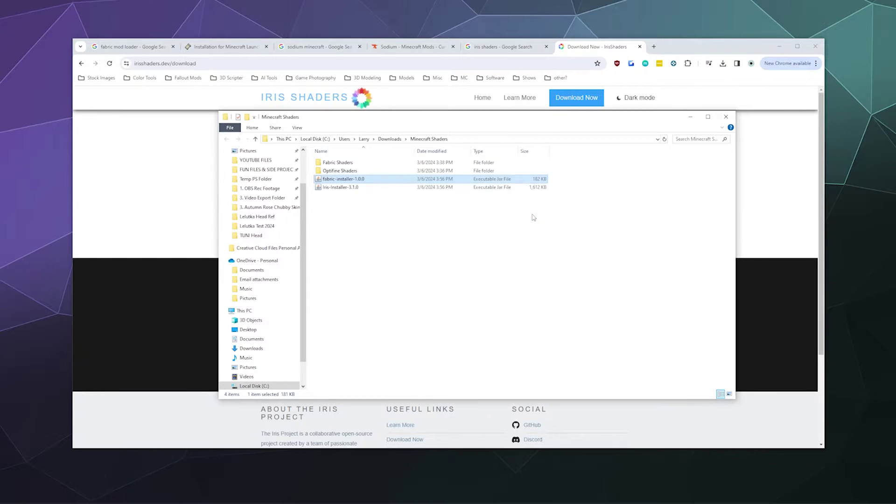
left_click(544, 232)
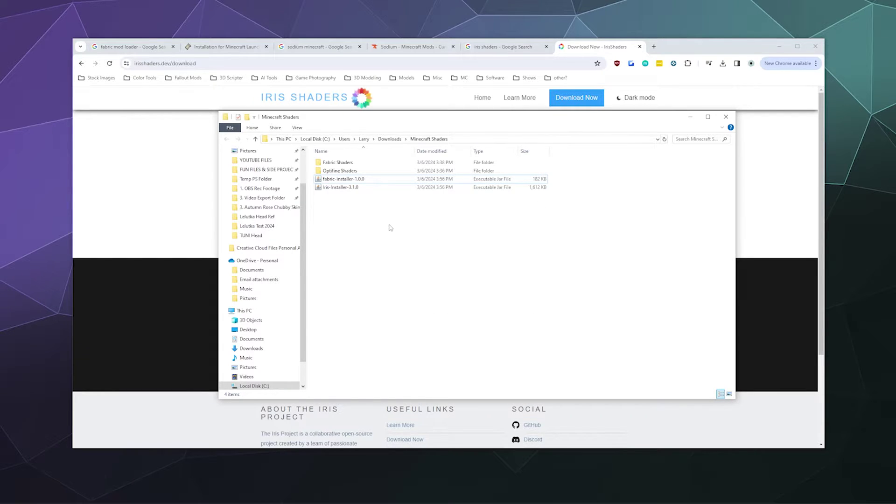
- Run Iris-Installer-3.1.0, install Iris & Sodium as a Fabric Install, agree to update the existing mods folder, and close the installer
left_click(340, 188)
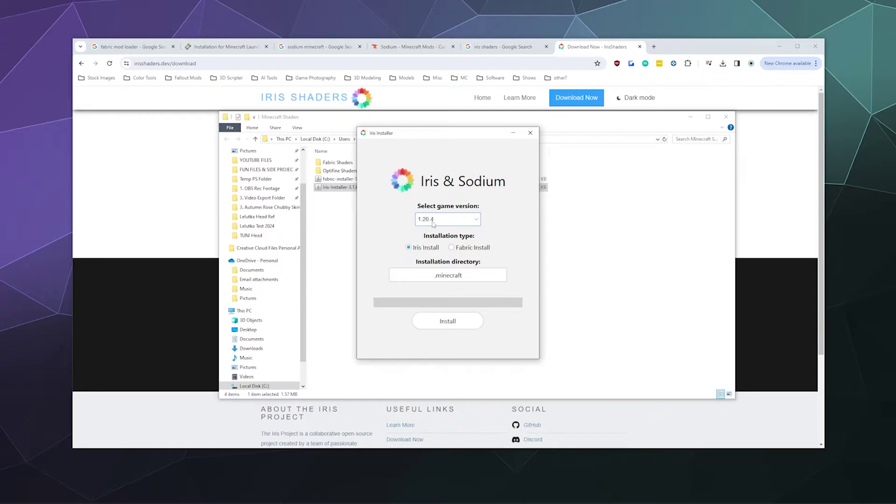
left_click(455, 249)
left_click(452, 326)
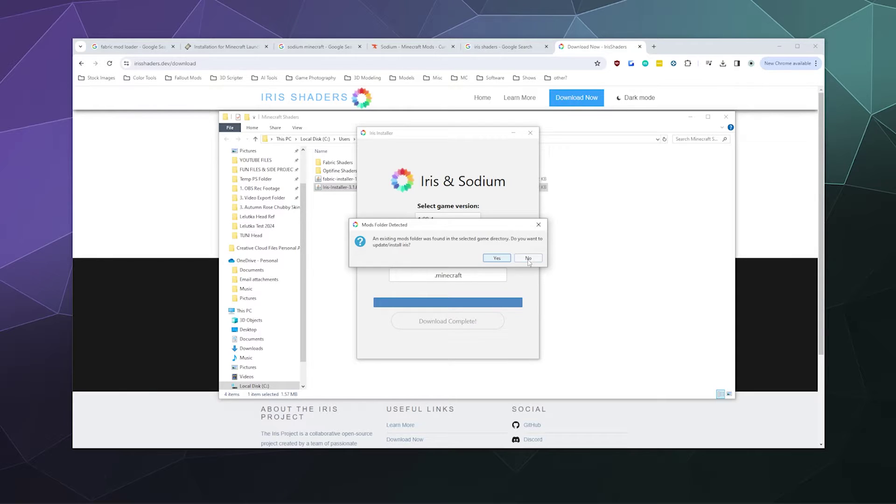
left_click_drag(465, 229, 499, 237)
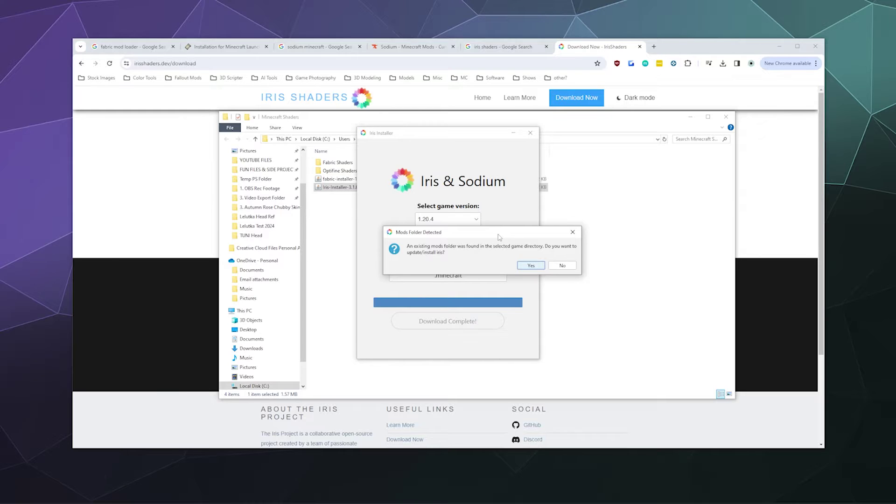
left_click(521, 264)
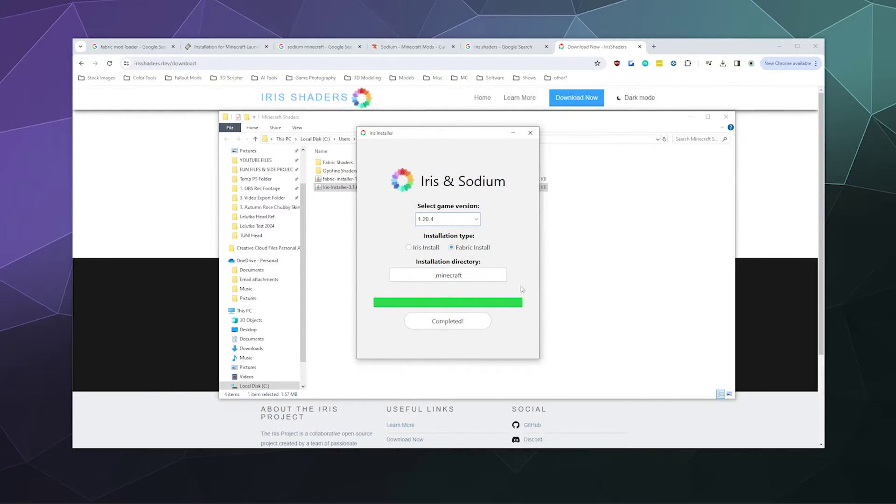
left_click(531, 136)
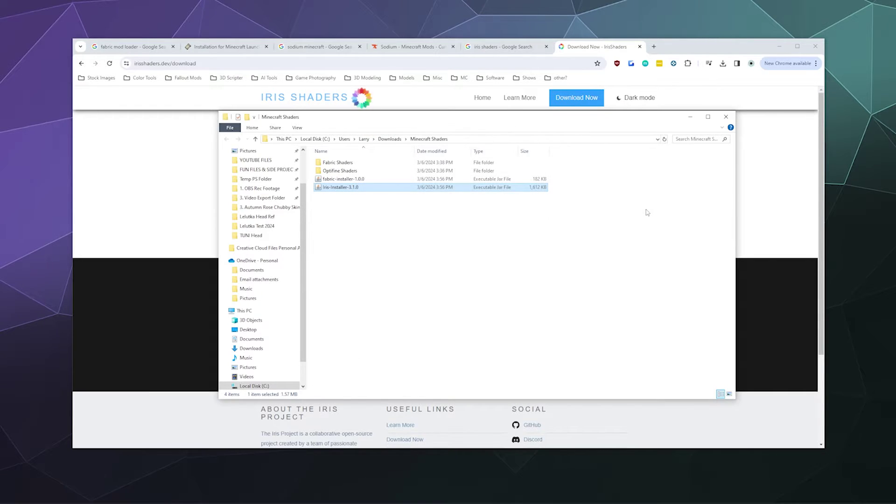
- Switch to the Minecraft Launcher, choose the Fabric Loader 1.20.4 installation for Java Edition and dismiss the gift promotion
left_click(648, 212)
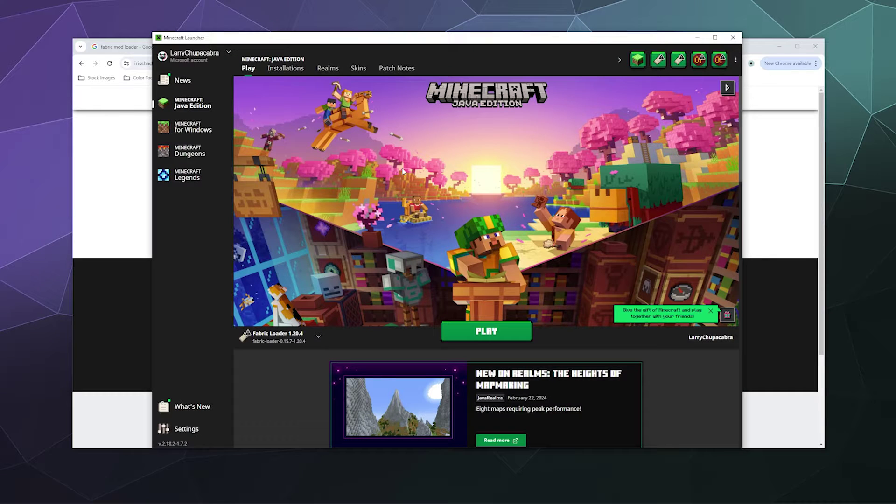
left_click(302, 341)
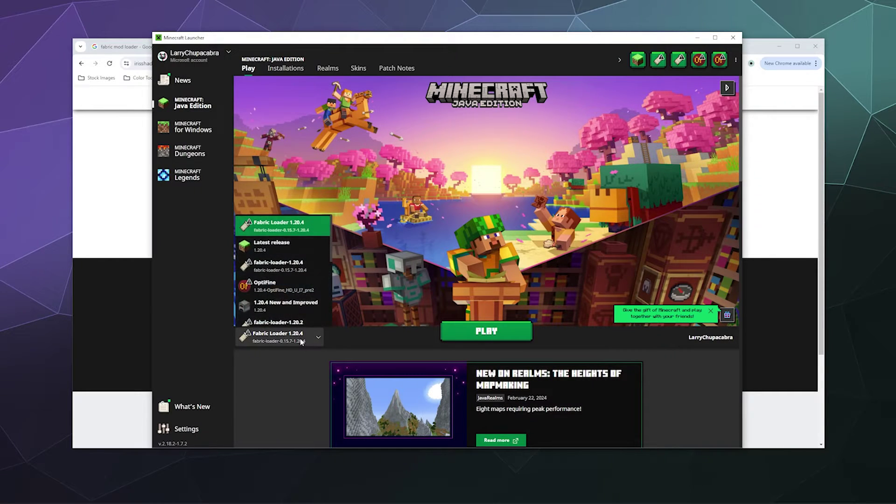
left_click(288, 229)
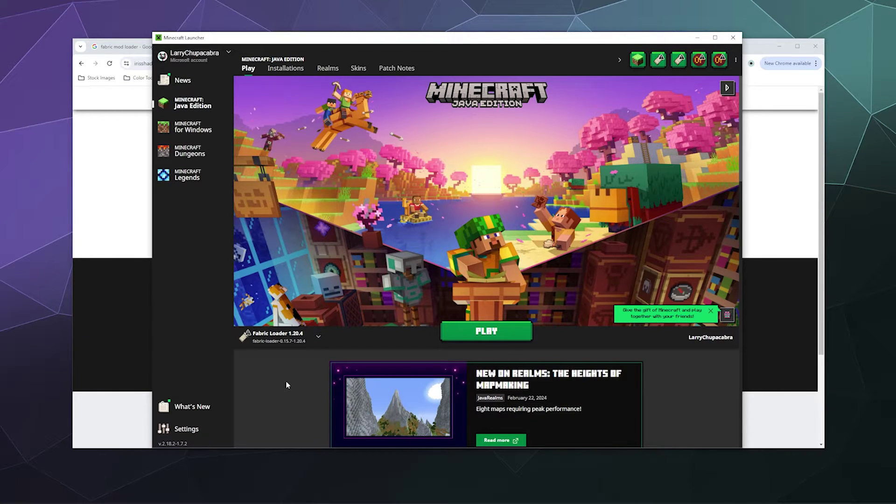
left_click(710, 311)
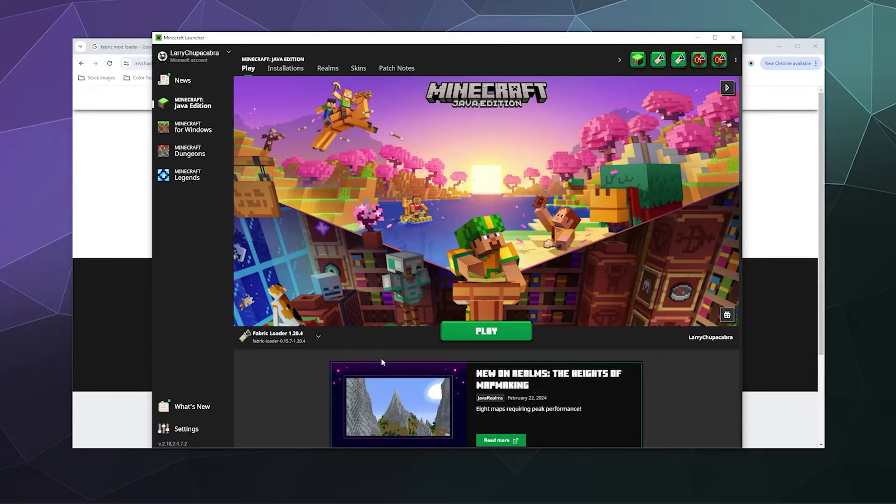
mouse_move(289, 344)
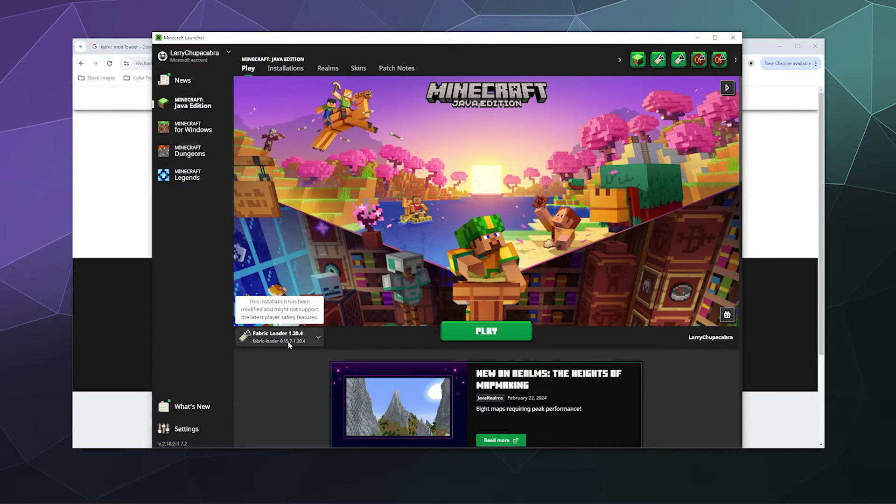
left_click(288, 344)
left_click(276, 229)
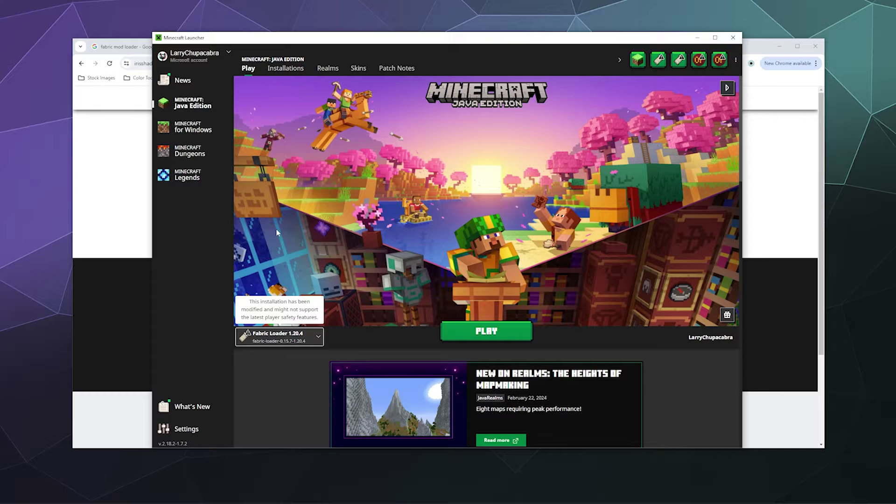
- Open the game folder of the Fabric Loader 1.20.4 installation and check the Iris and Sodium files in its mods folder
left_click(273, 71)
mouse_move(496, 150)
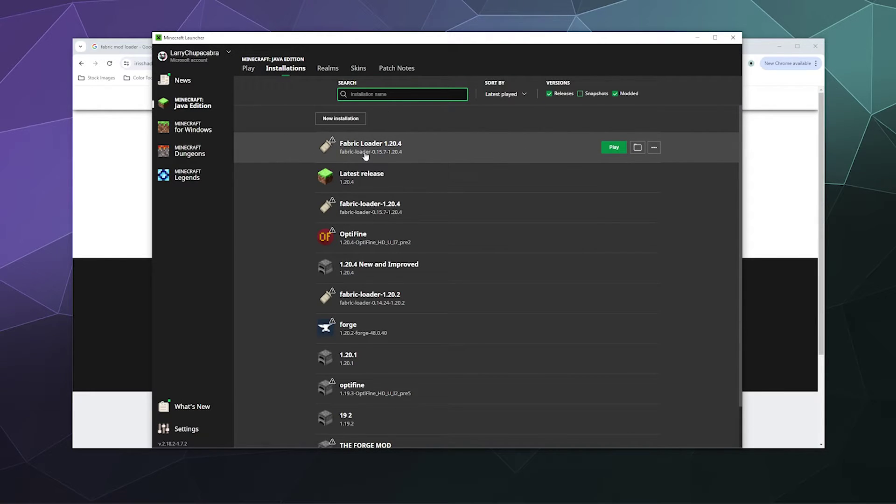
left_click(637, 147)
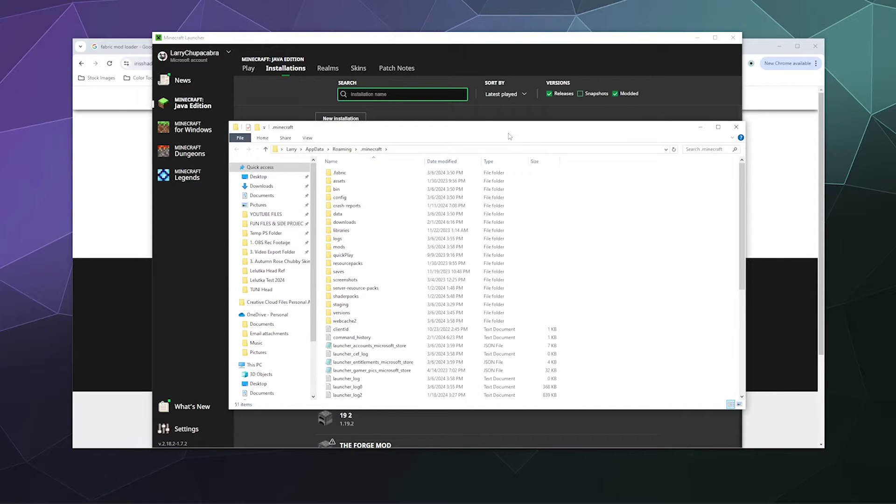
double_click(347, 247)
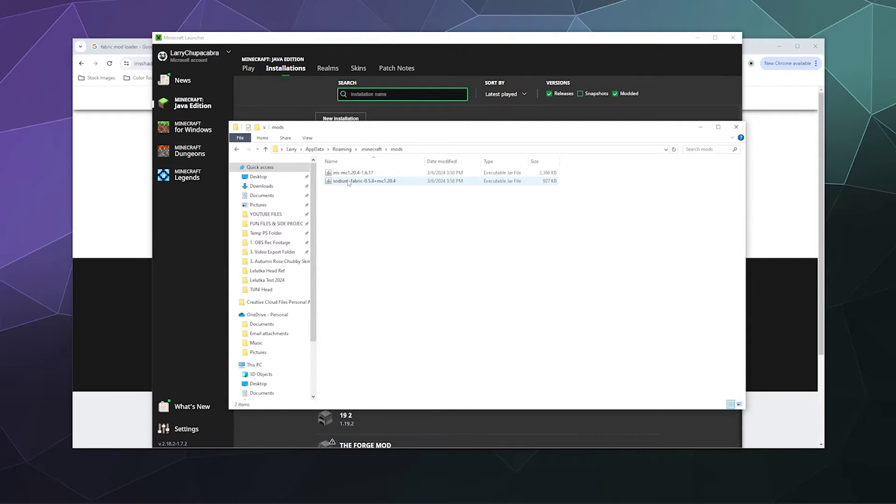
left_click(347, 176)
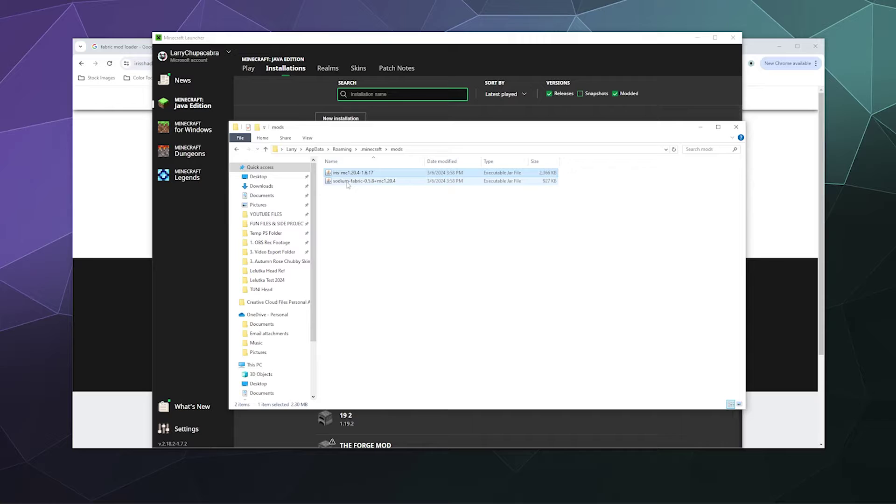
left_click(349, 182)
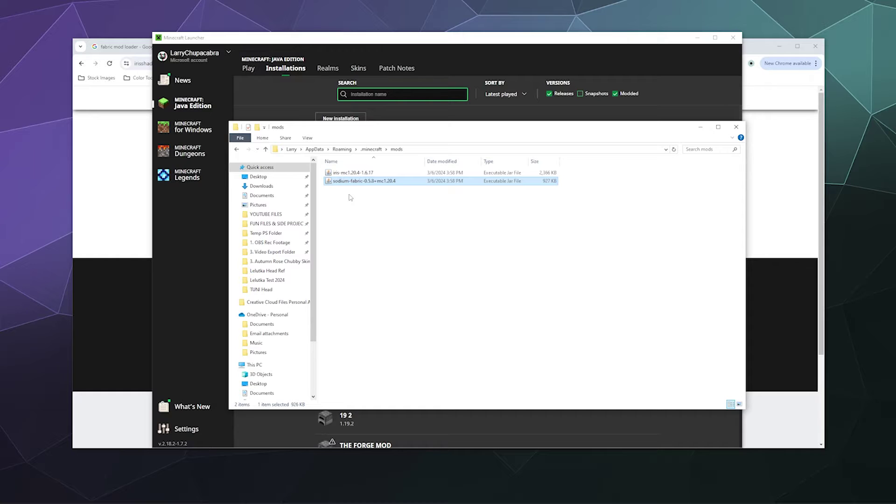
- Return to the .minecraft folder and open its shaderpacks folder
left_click(371, 148)
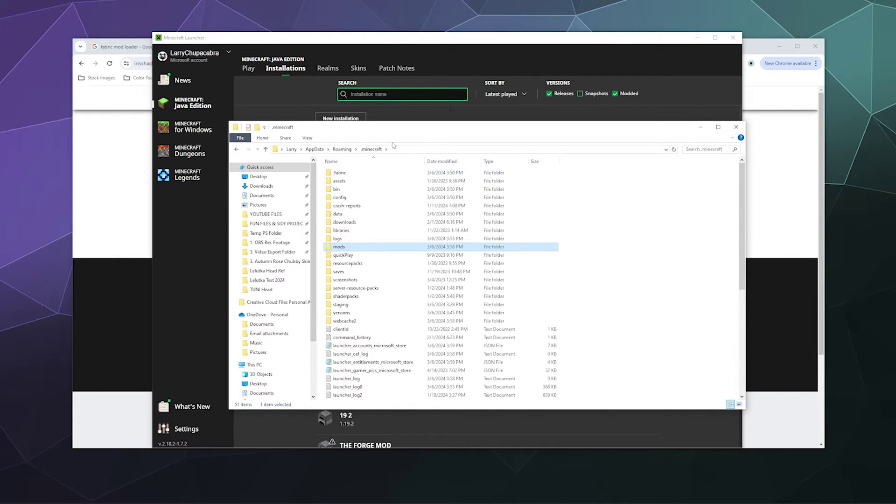
left_click_drag(393, 127, 376, 128)
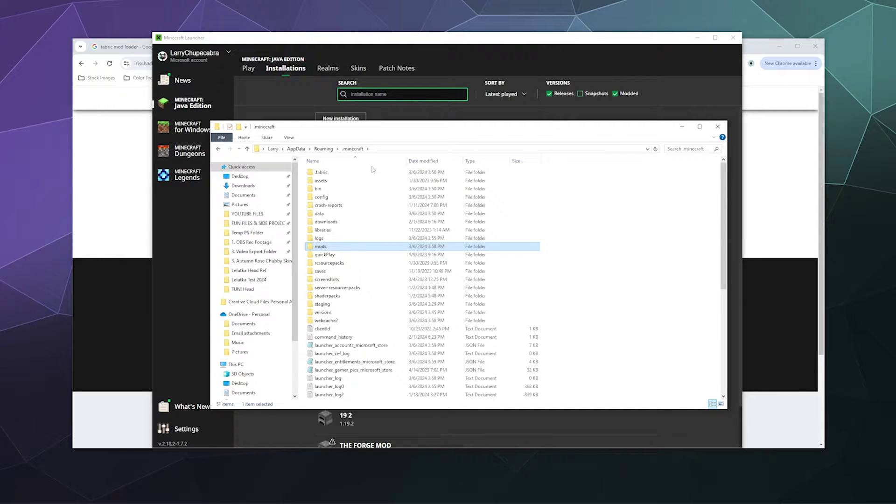
left_click(325, 296)
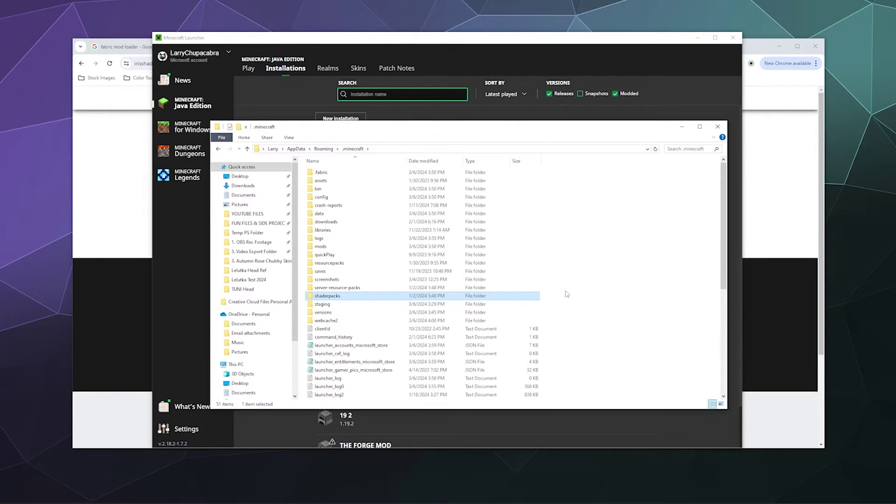
right_click(567, 294)
mouse_move(597, 388)
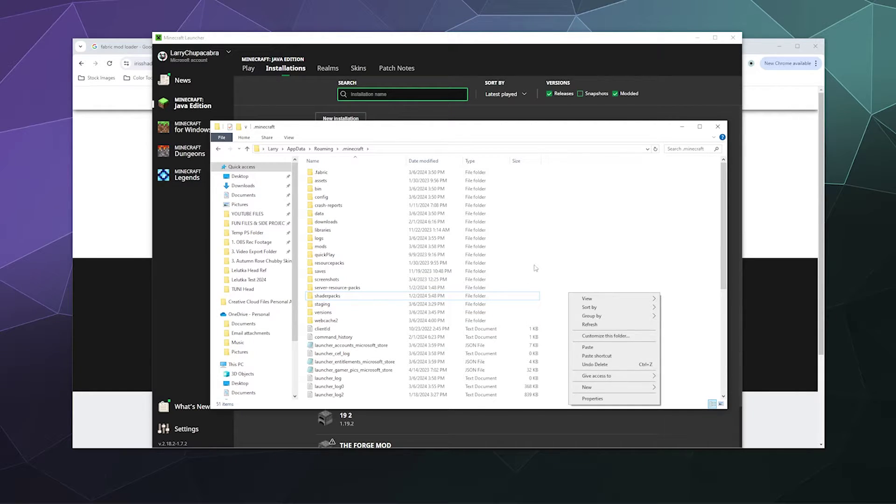
left_click(599, 237)
double_click(333, 296)
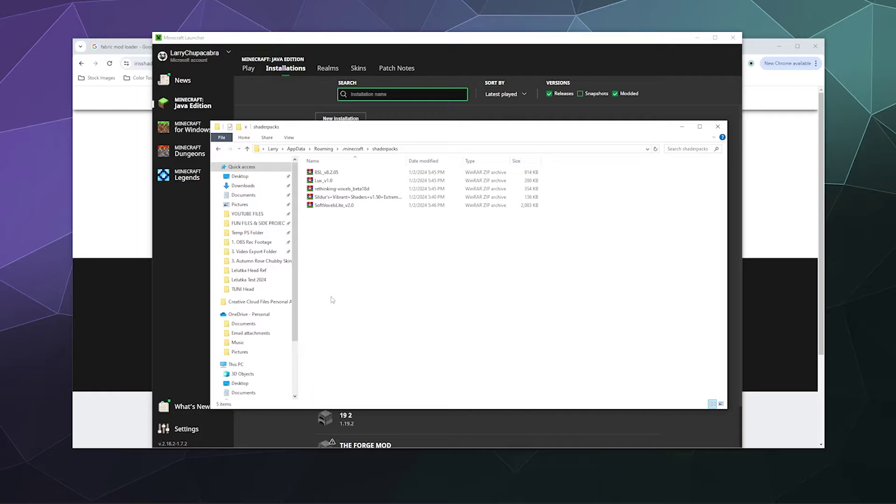
- Delete all the old shader pack archives from the shaderpacks folder
left_click_drag(343, 242, 323, 171)
right_click(330, 199)
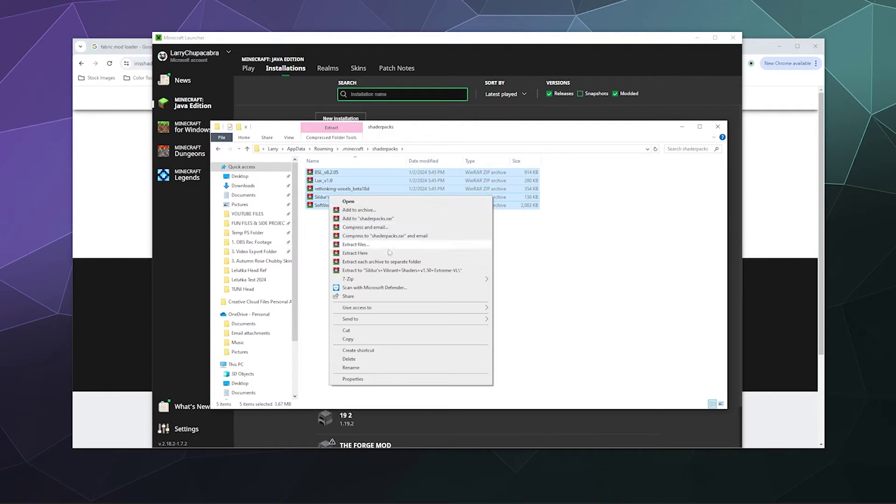
left_click(354, 359)
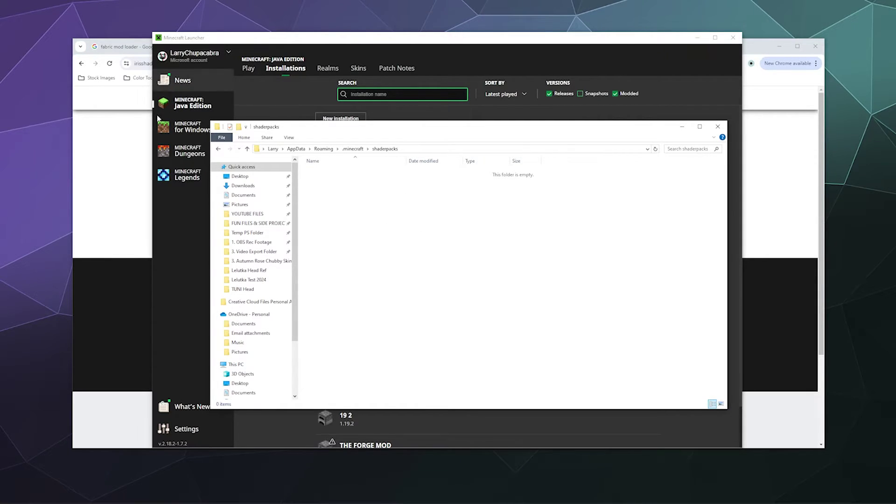
- Switch to Chrome, search Google for "minecraft shaders" and open the BSL Shaders page on minecraftshader.com
left_click(118, 146)
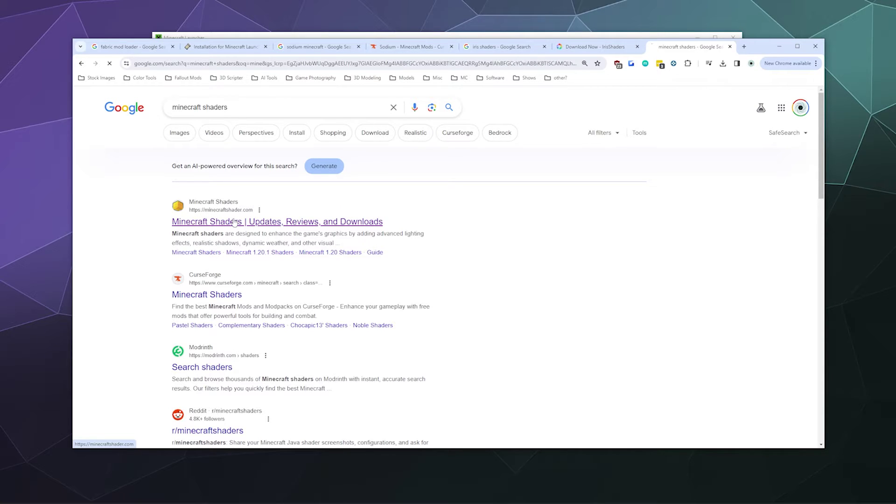
scroll(138, 245, "down", 5)
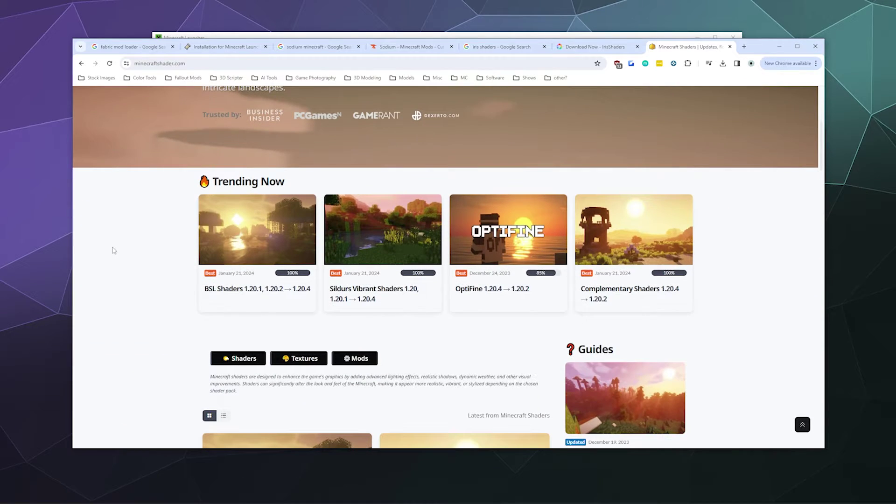
left_click(221, 290)
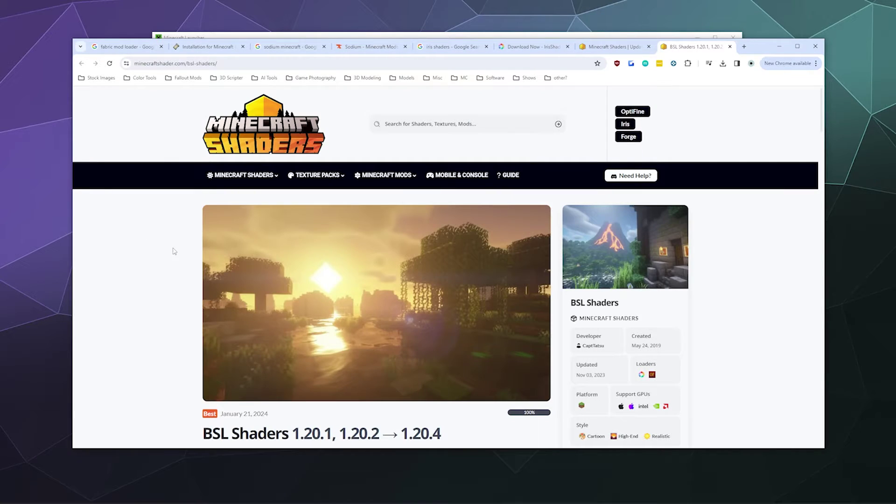
- Look through the BSL Shaders page for its supported loaders, preview images, installation guides and download link
scroll(174, 253, "down", 5)
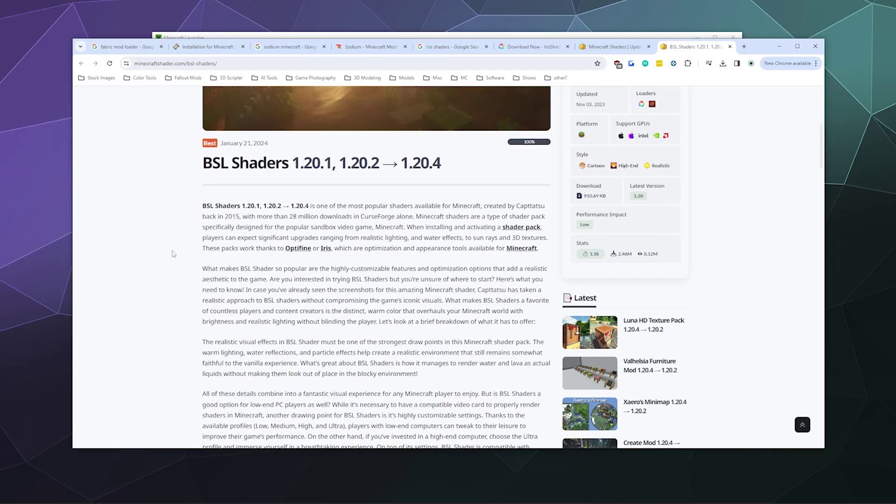
scroll(173, 254, "up", 2)
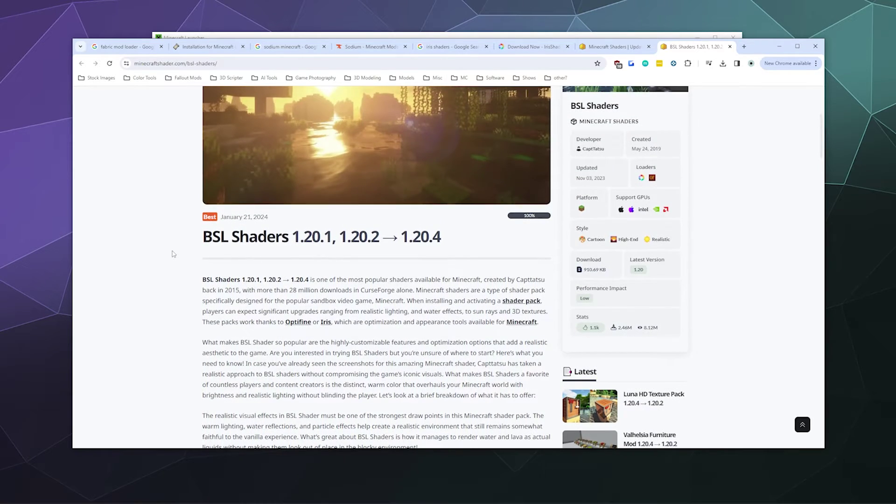
scroll(173, 254, "up", 2)
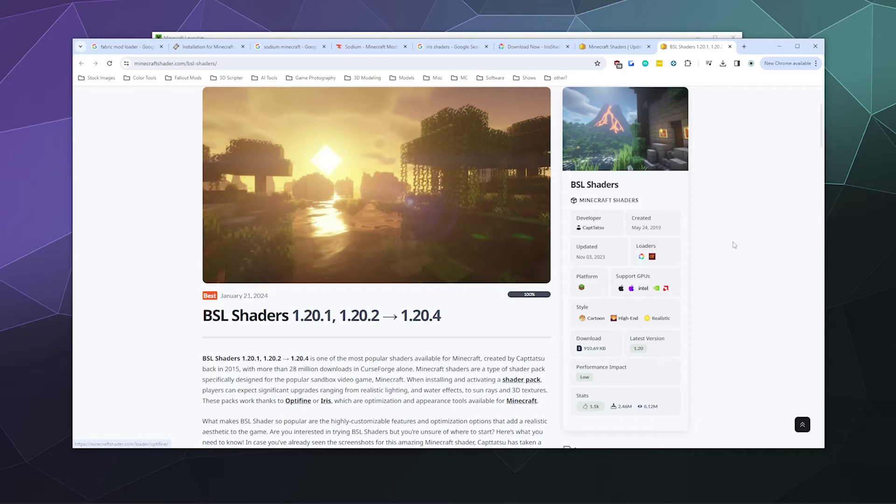
scroll(734, 245, "down", 3)
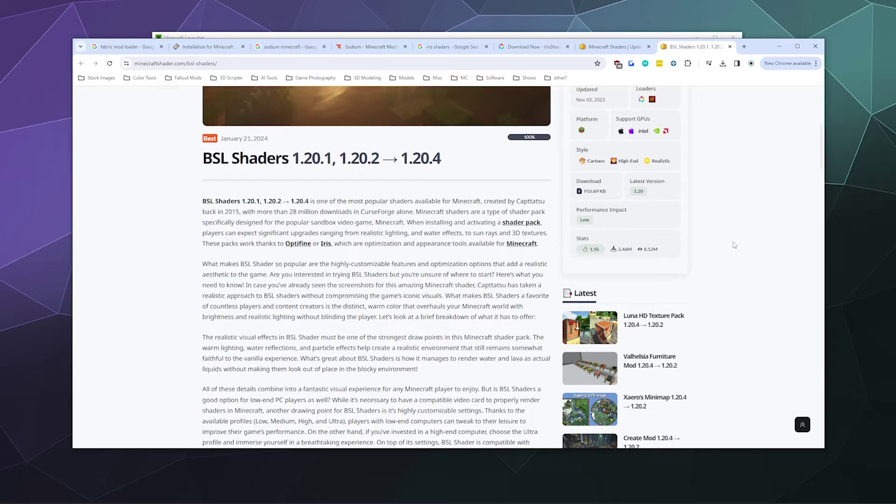
scroll(734, 246, "down", 1)
scroll(735, 251, "up", 4)
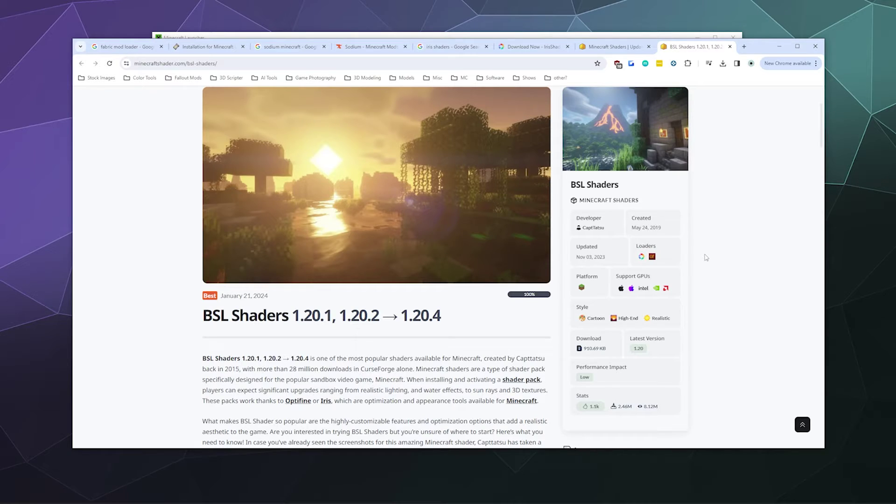
scroll(496, 226, "down", 10)
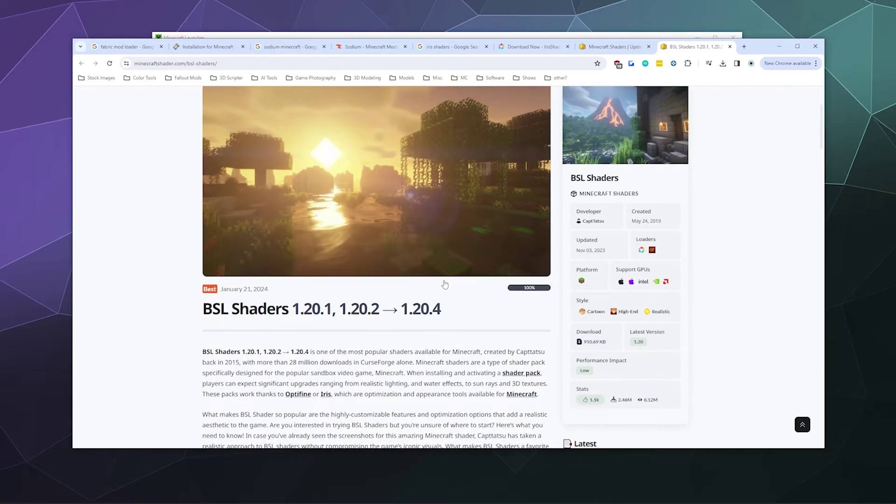
scroll(351, 200, "down", 15)
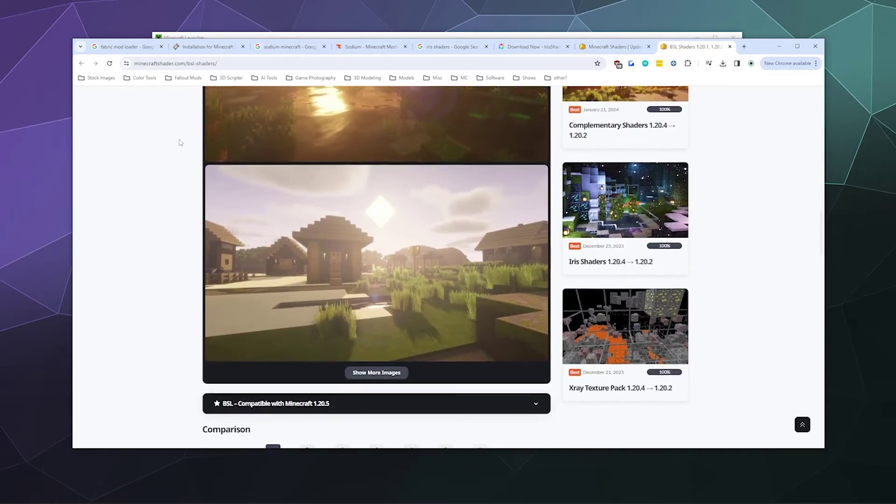
scroll(180, 142, "up", 7)
scroll(181, 143, "up", 5)
scroll(179, 145, "down", 15)
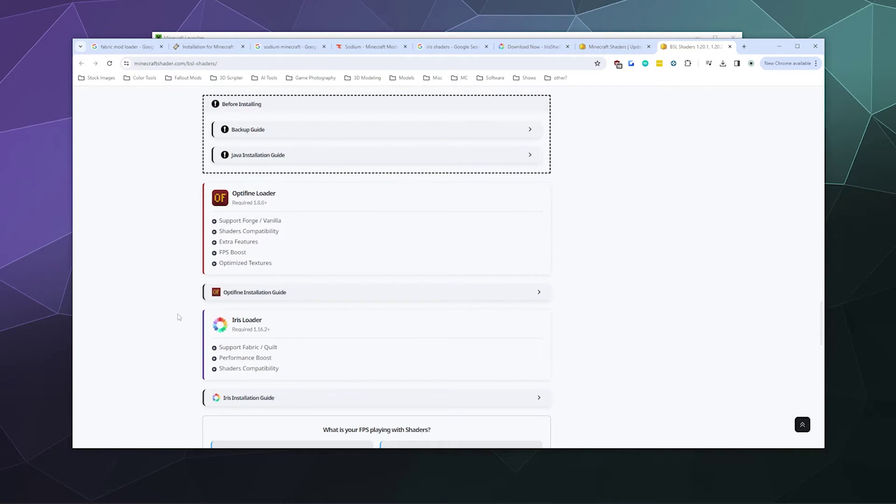
scroll(180, 342, "down", 5)
scroll(270, 260, "down", 5)
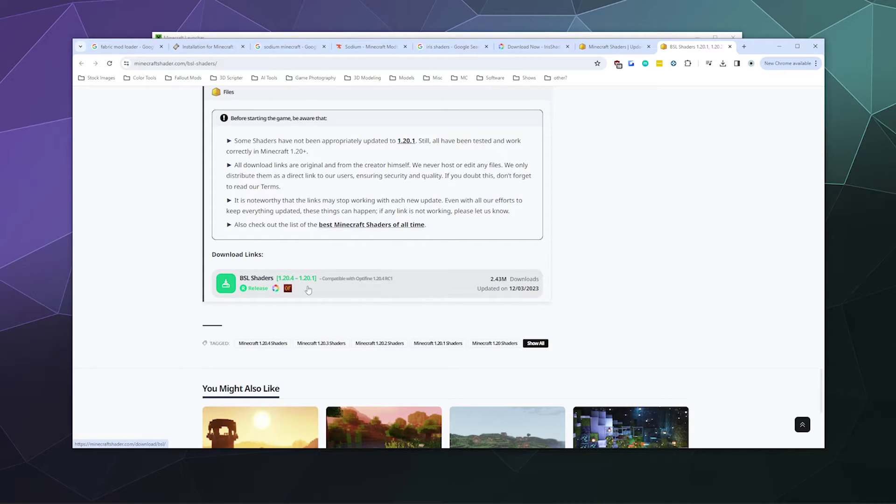
- Show the downloads in their folder, open Fabric Shaders and copy the BSL_v8.2.05 and Sildur's Vibrant Shaders v1.50 Extreme-VL archives
left_click(722, 63)
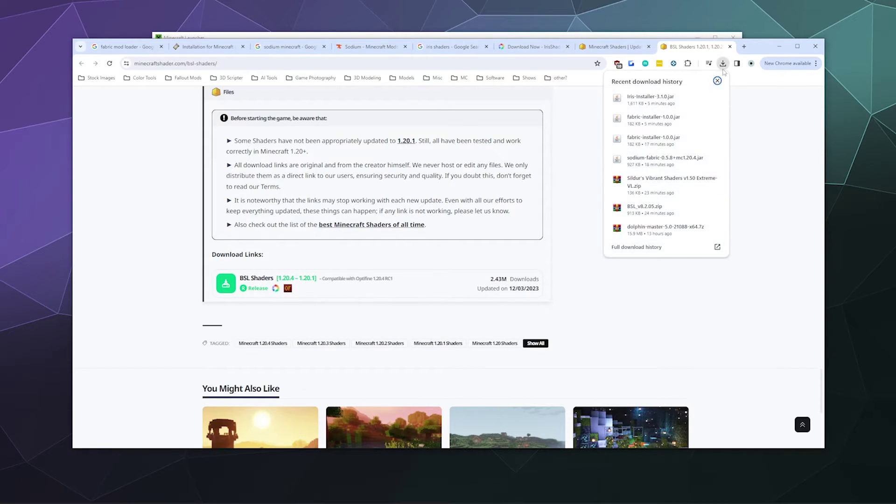
left_click(703, 98)
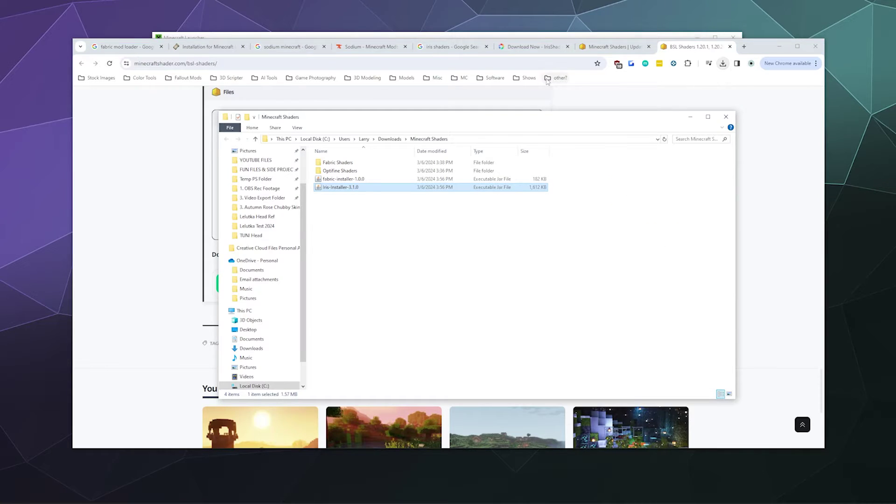
double_click(334, 162)
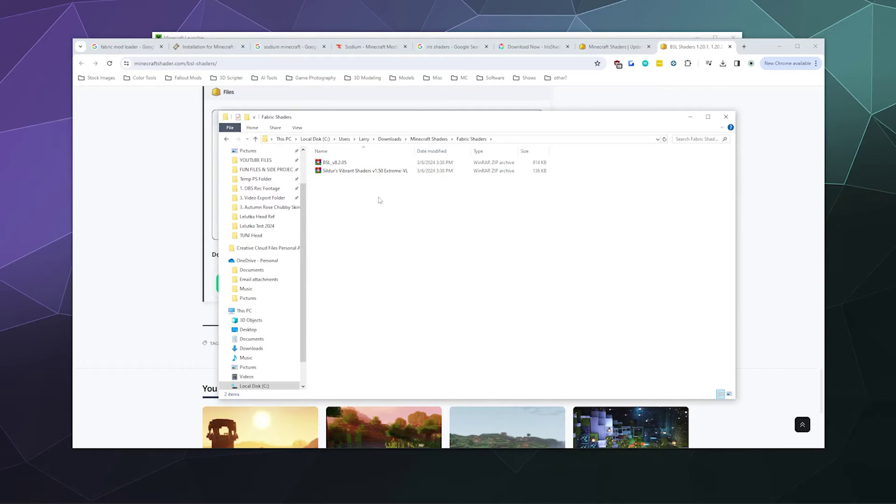
left_click_drag(381, 199, 339, 168)
right_click(339, 168)
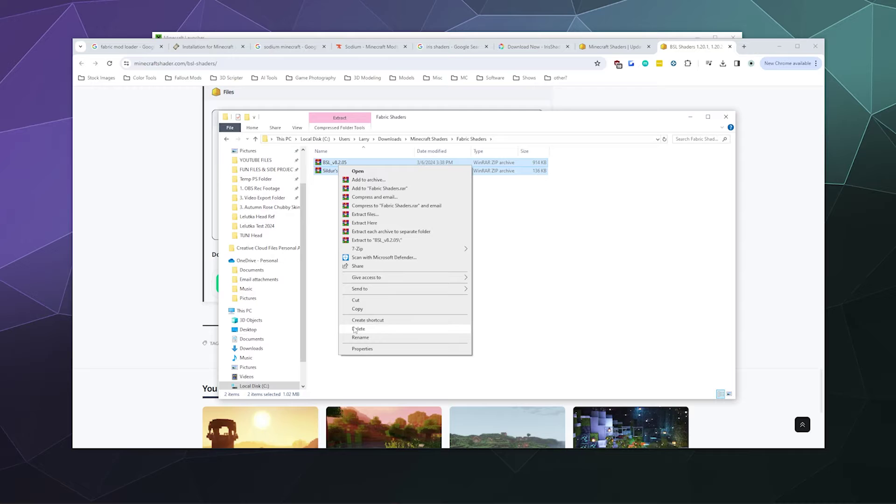
left_click(357, 308)
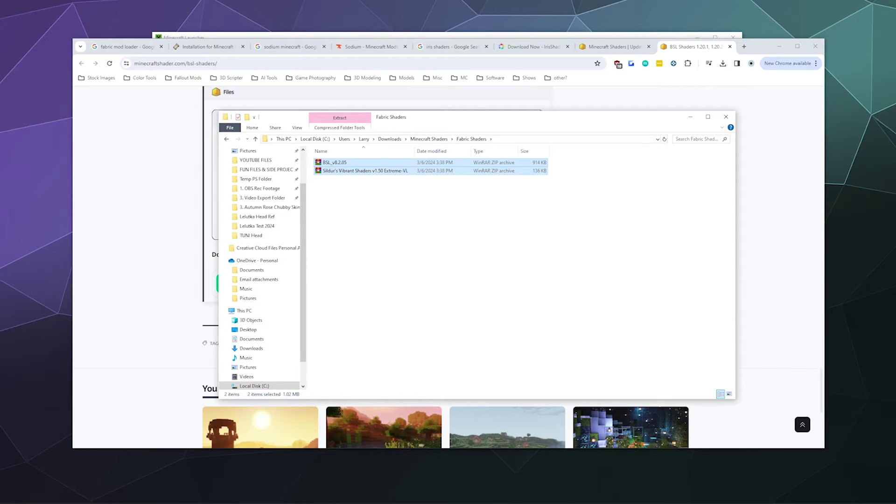
- Paste the copied BSL_v8.2.05 and Sildur's Vibrant Shaders v1.50 Extreme-VL archives into the shaderpacks folder
left_click(271, 503)
left_click(527, 488)
right_click(358, 254)
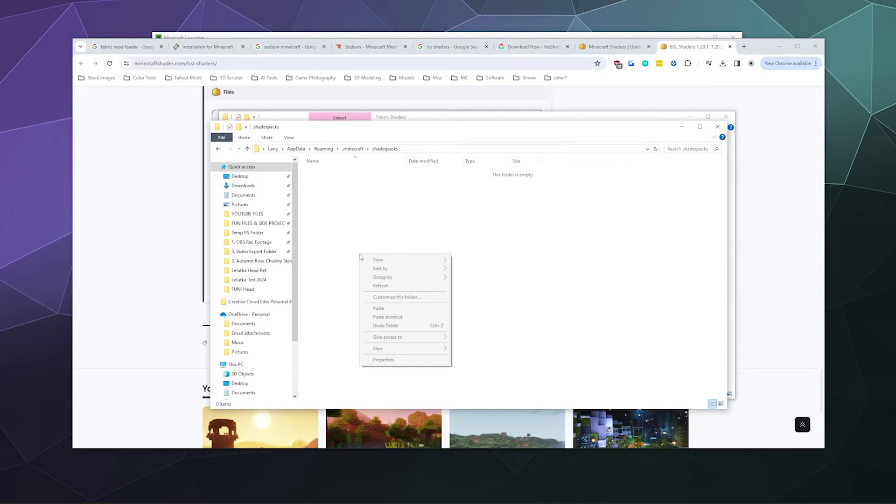
left_click(396, 310)
left_click(409, 273)
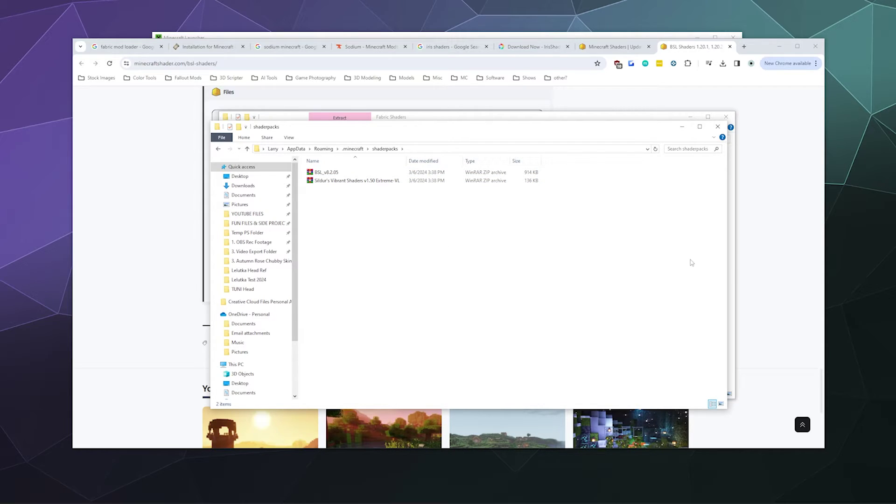
- Switch to the Minecraft Launcher and start the Fabric Loader 1.20.4 installation, accepting the modified-installation risks without further warnings
left_click(683, 127)
left_click(690, 117)
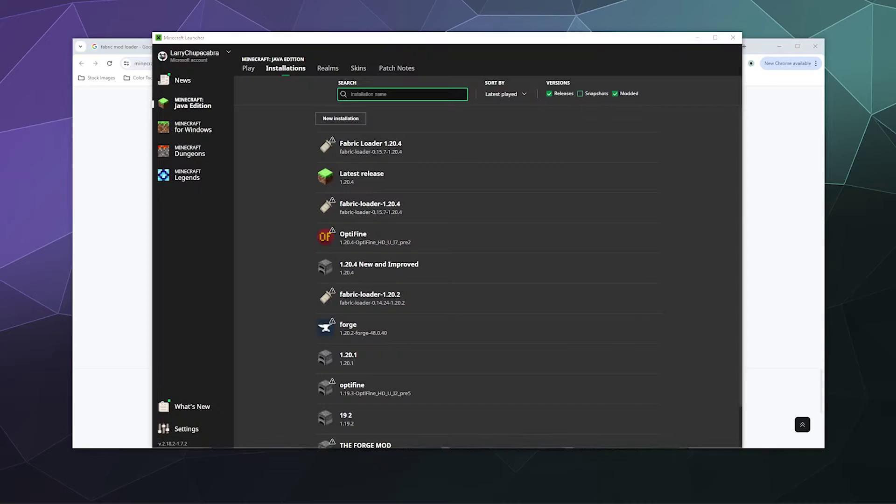
left_click(686, 35)
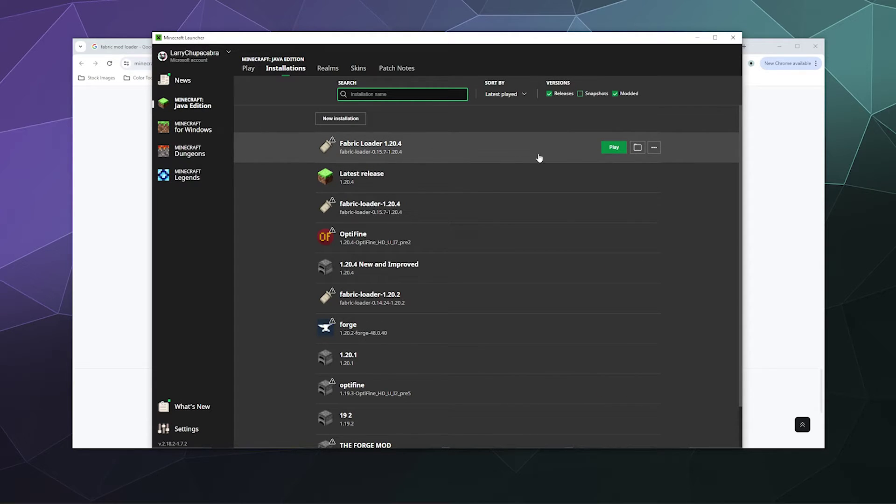
left_click(611, 148)
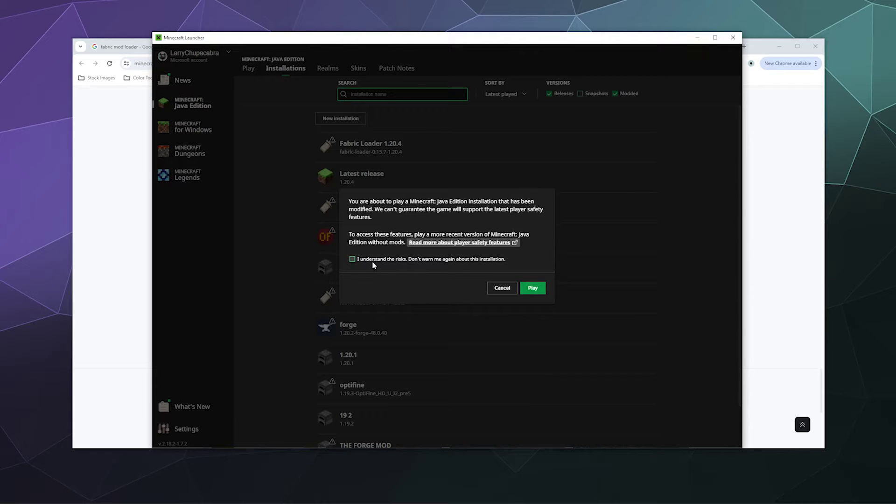
left_click(353, 259)
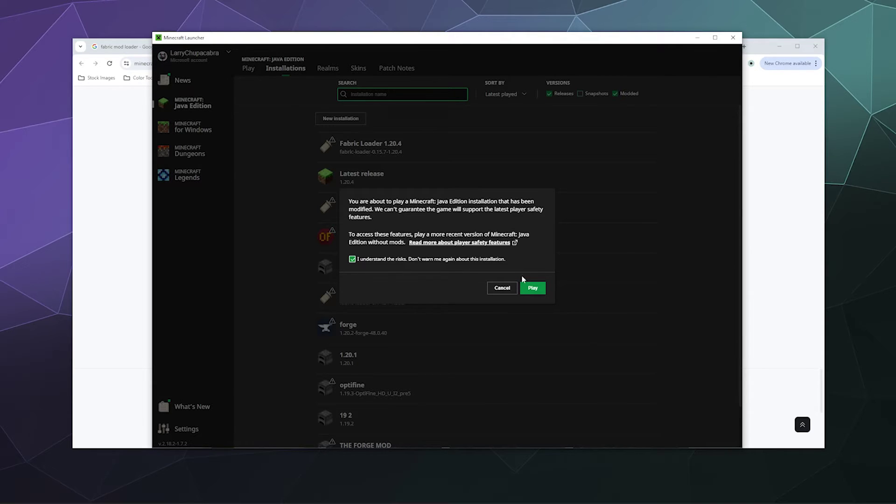
left_click(532, 288)
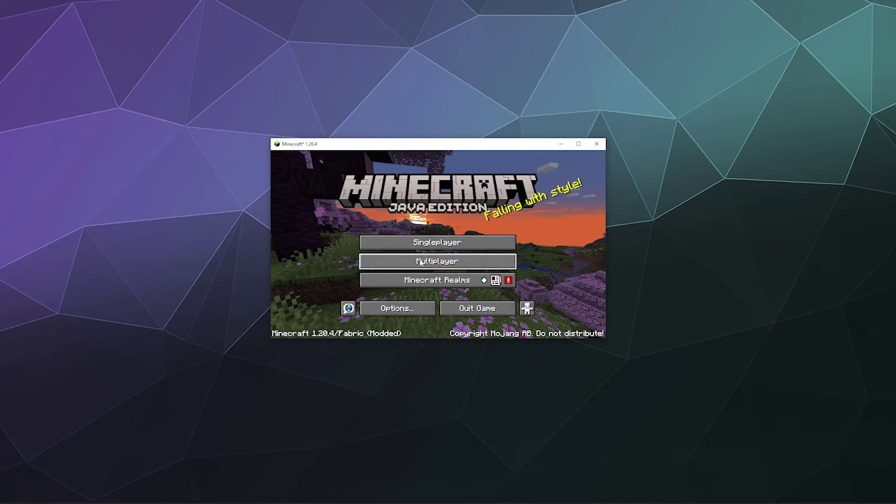
- Enter a singleplayer world, walk forward a little, and open the game's video settings
left_click(465, 251)
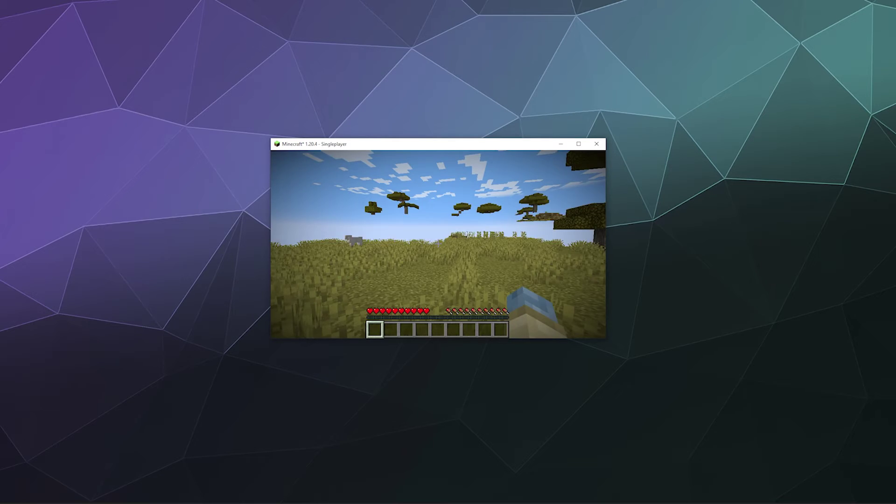
key("w")
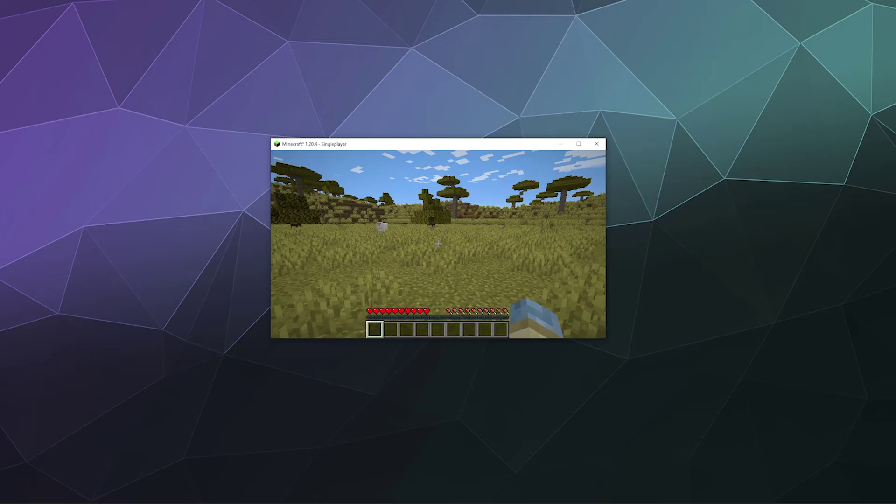
key("Escape")
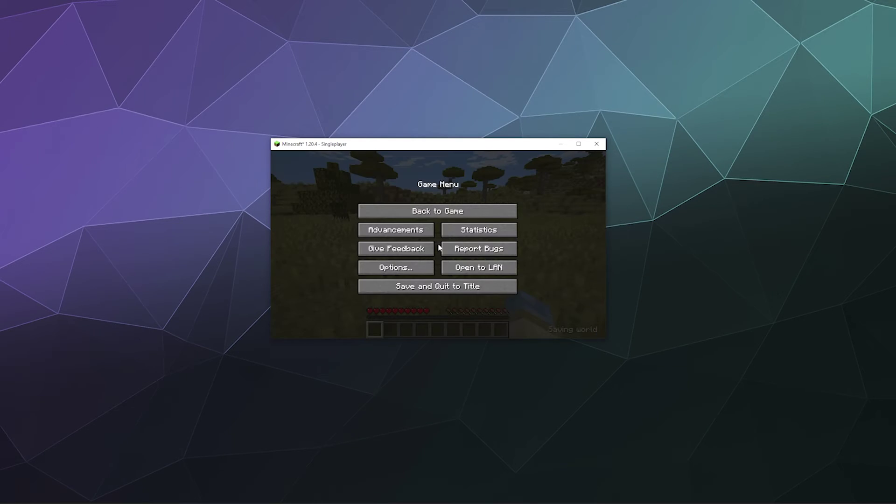
left_click(428, 270)
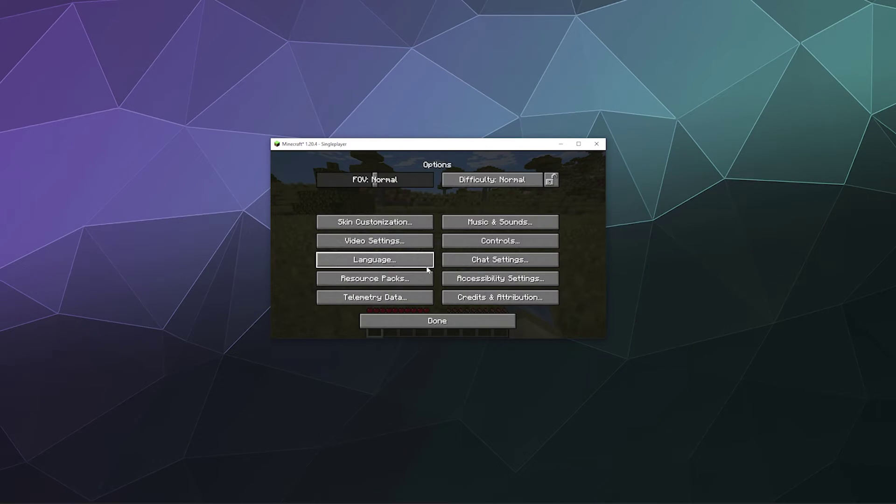
left_click(352, 241)
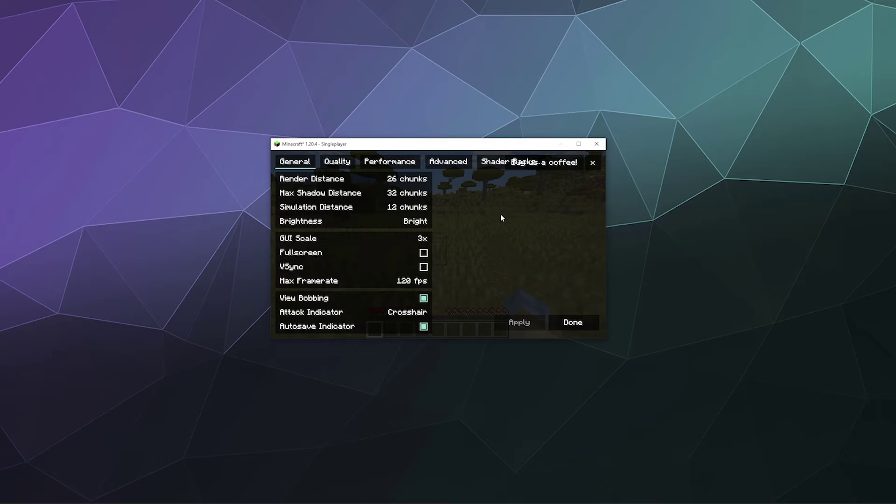
- Look through the Quality, Performance, Advanced and General video settings, and return to the options without changing anything
left_click(338, 161)
left_click(370, 164)
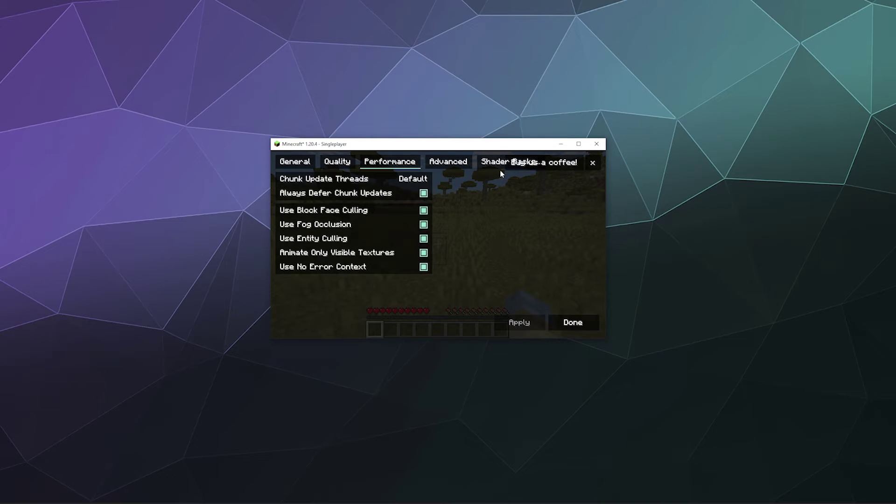
left_click(459, 164)
left_click(291, 163)
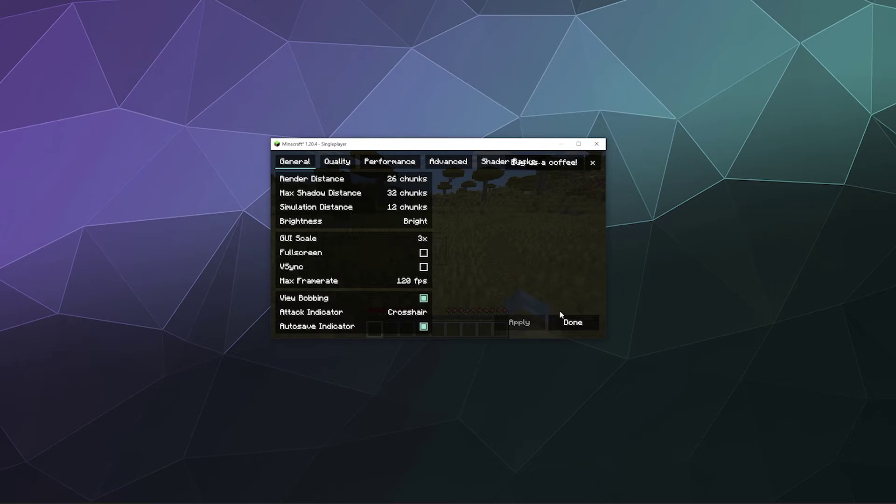
left_click(572, 323)
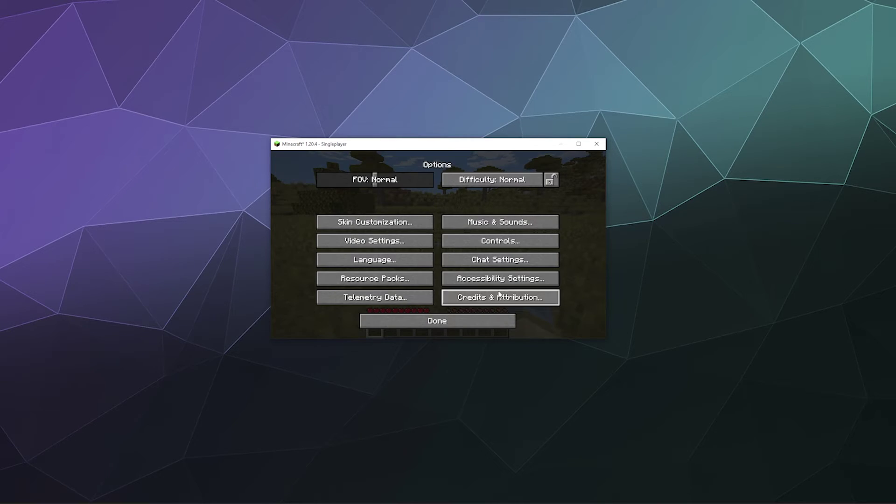
- Open the shader pack list from the video settings and enlarge the game window in width and height
left_click(374, 220)
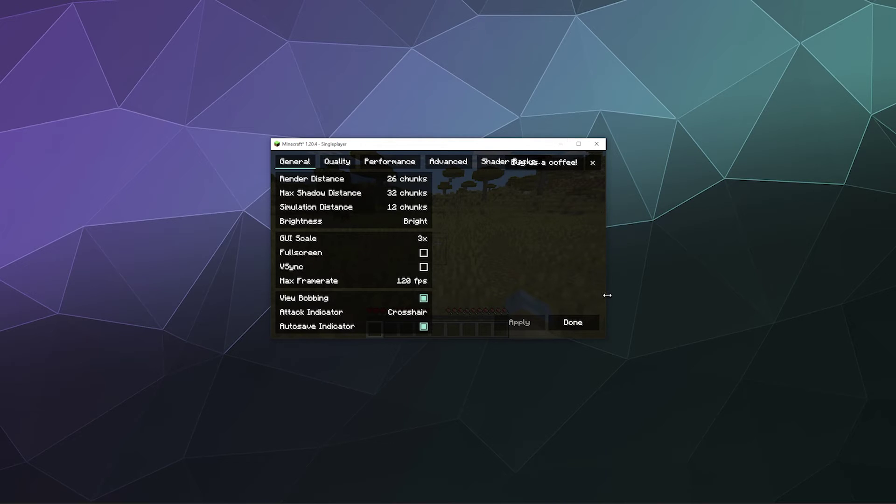
left_click_drag(607, 295, 710, 295)
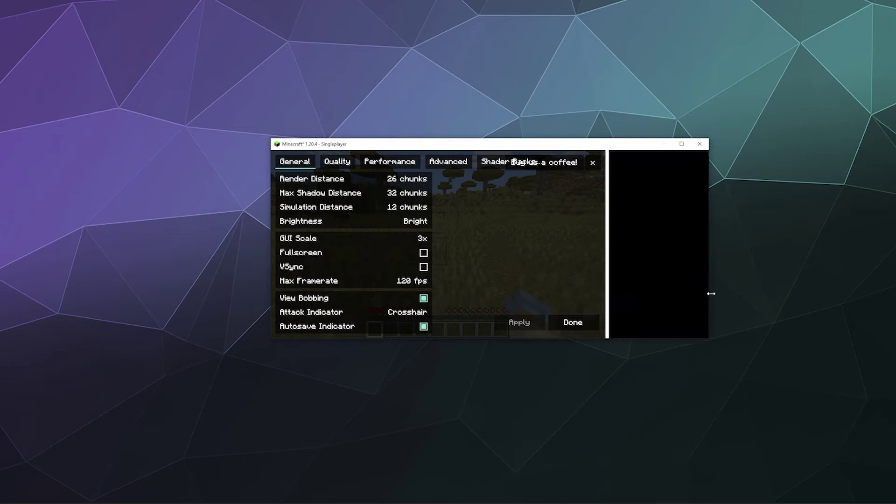
left_click(510, 168)
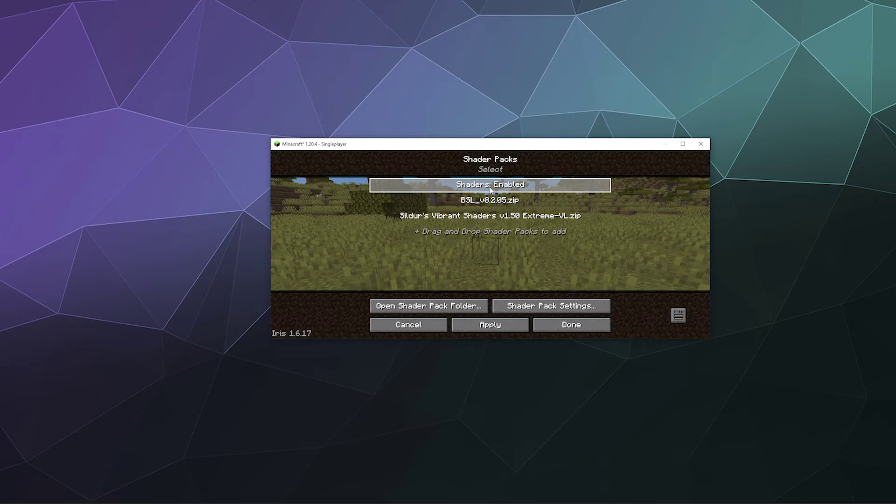
left_click(479, 207)
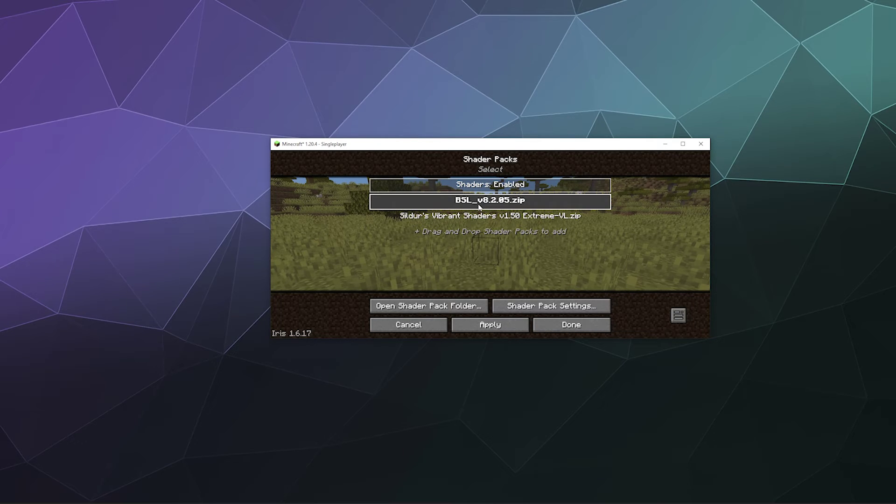
left_click_drag(496, 340, 496, 393)
- Apply the BSL_v8.2.05.zip shader pack and return to the world
left_click(464, 199)
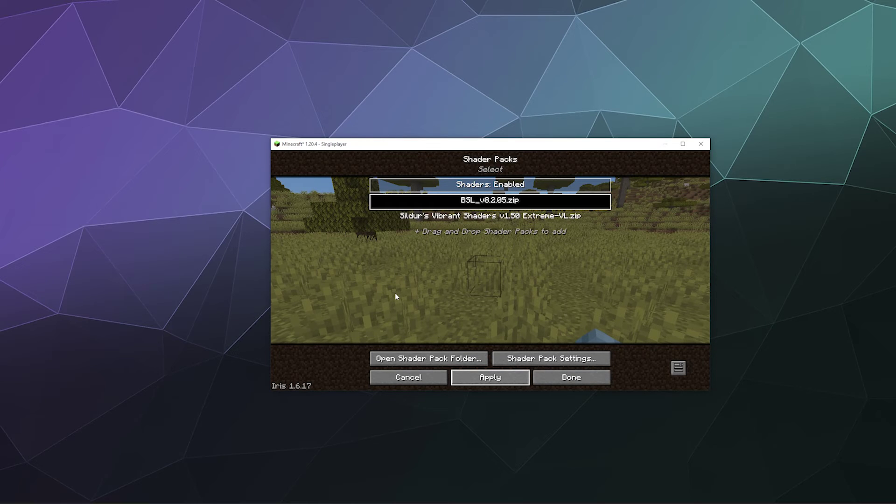
left_click(511, 383)
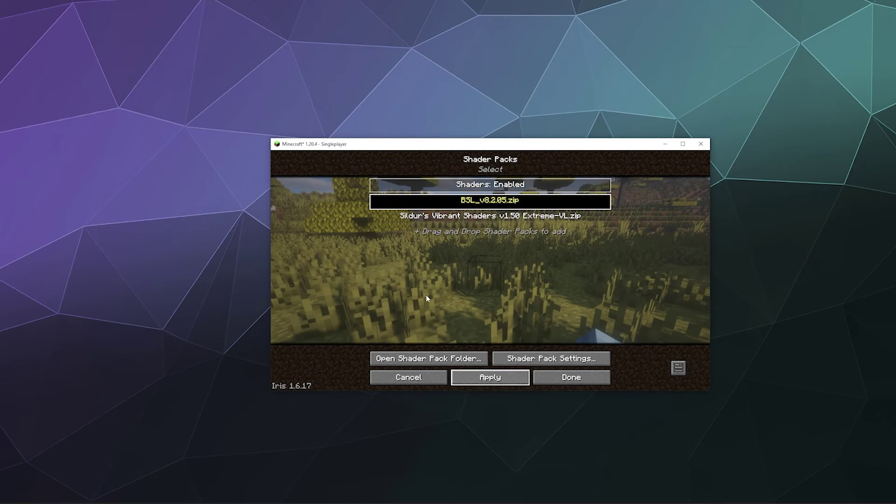
left_click(560, 380)
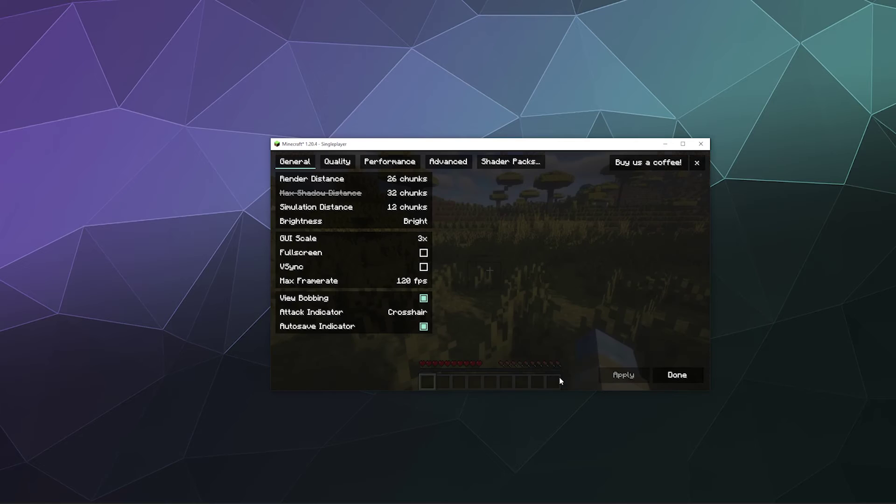
left_click(665, 376)
left_click(485, 328)
left_click(490, 223)
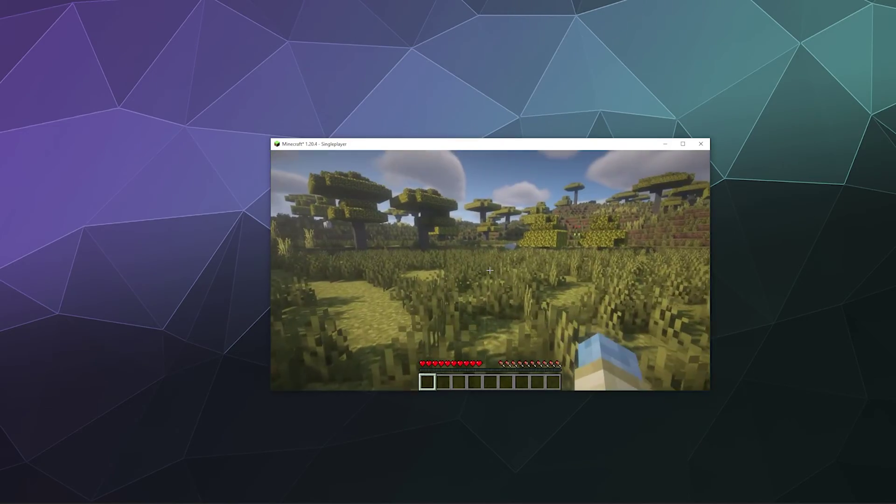
- Apply the Sildur's Vibrant Shaders v1.50 Extreme-VL.zip shader pack and return to the world
key("Escape")
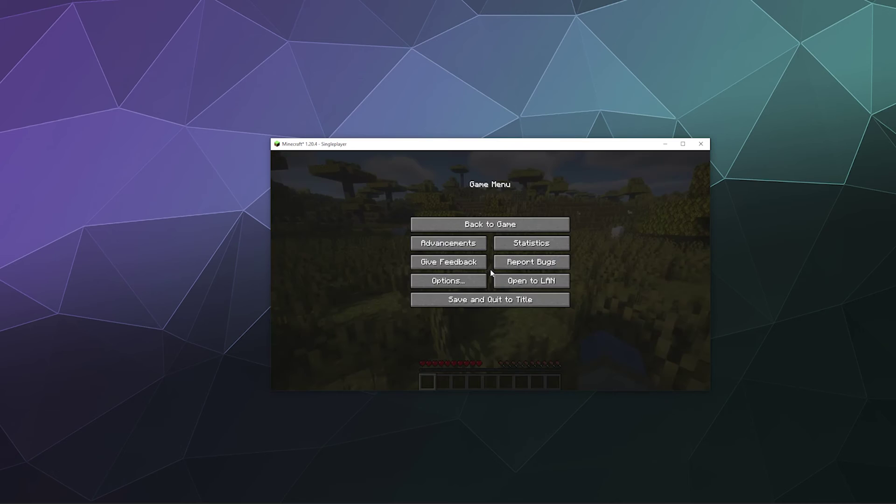
left_click(464, 280)
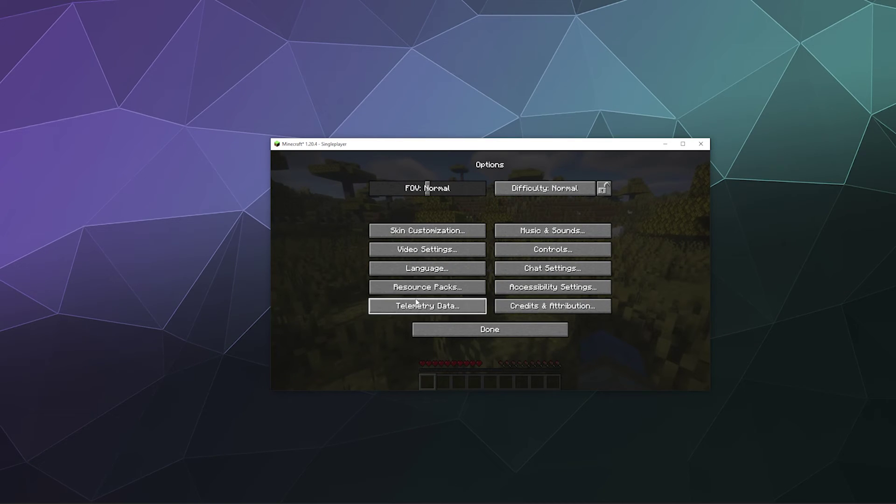
left_click(424, 252)
left_click(512, 160)
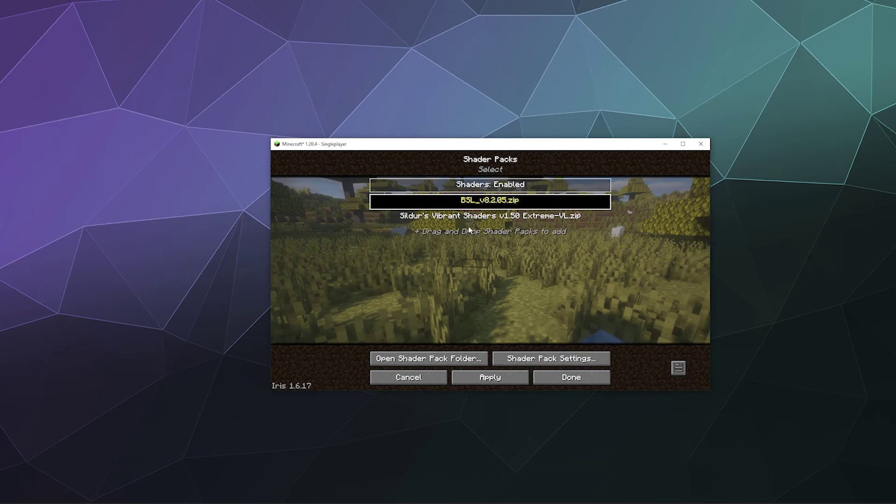
left_click(470, 219)
left_click(490, 377)
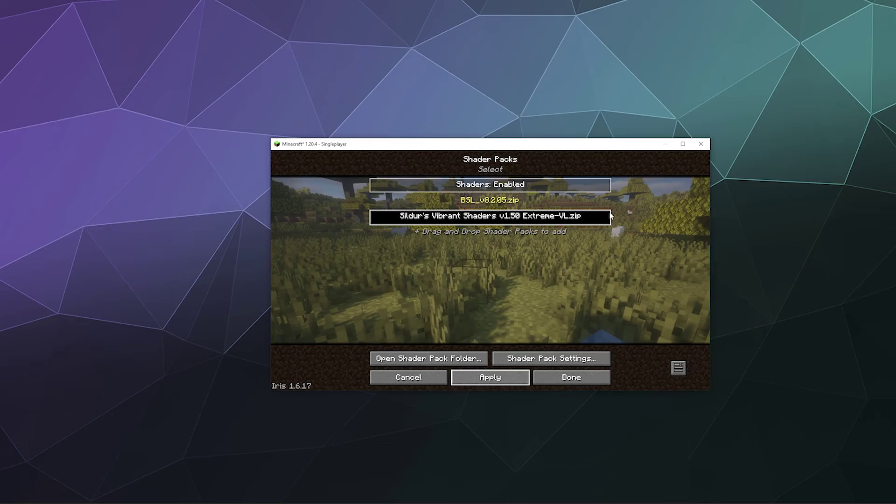
left_click(549, 377)
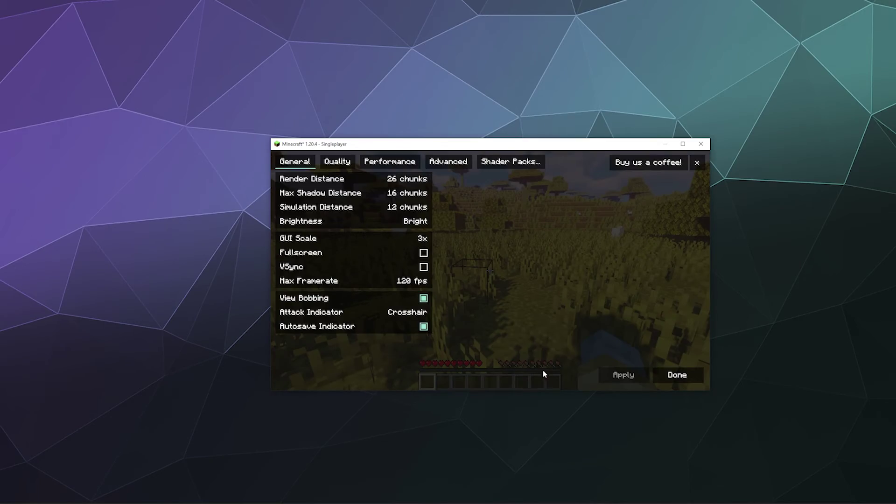
left_click(665, 369)
key("Escape")
key("Escape")
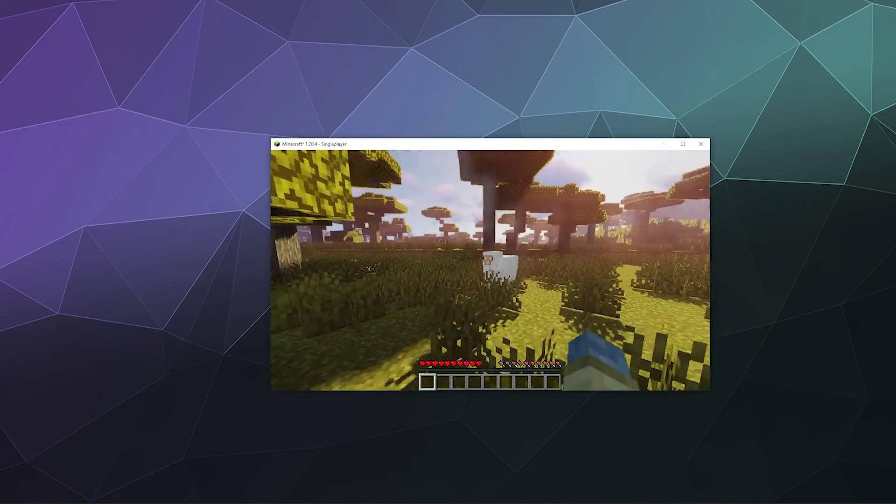
- Set the render distance to 32 chunks in the video settings, apply it and return to the world
key("Escape")
left_click(459, 283)
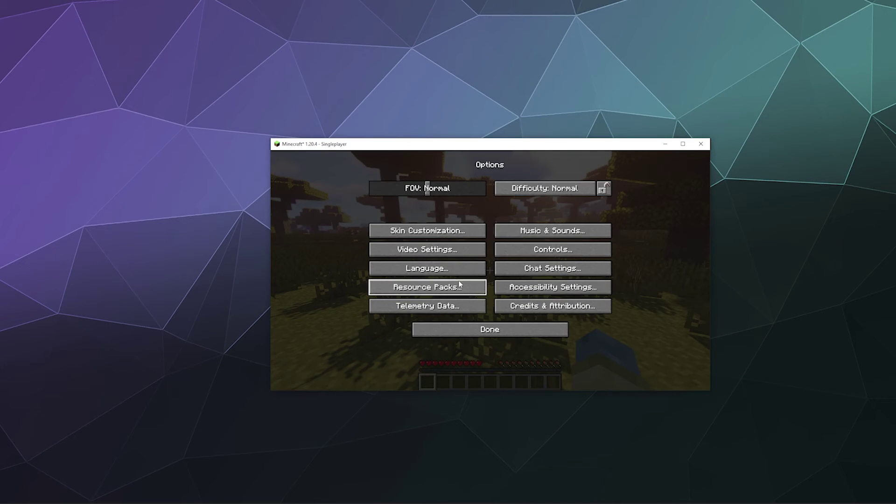
left_click(430, 256)
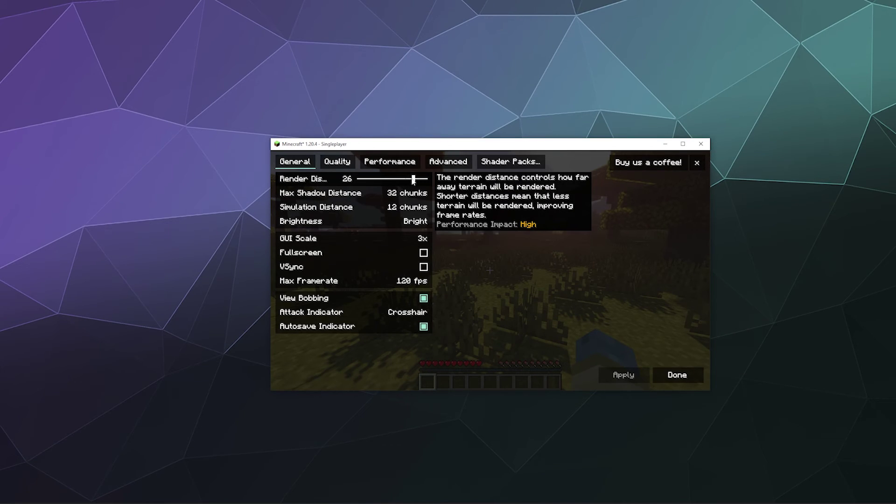
left_click_drag(406, 179, 475, 184)
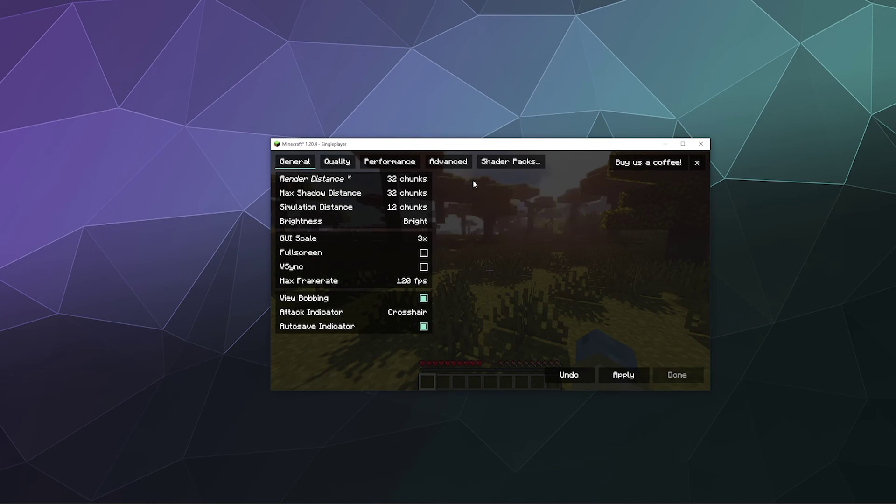
left_click(622, 378)
left_click(674, 376)
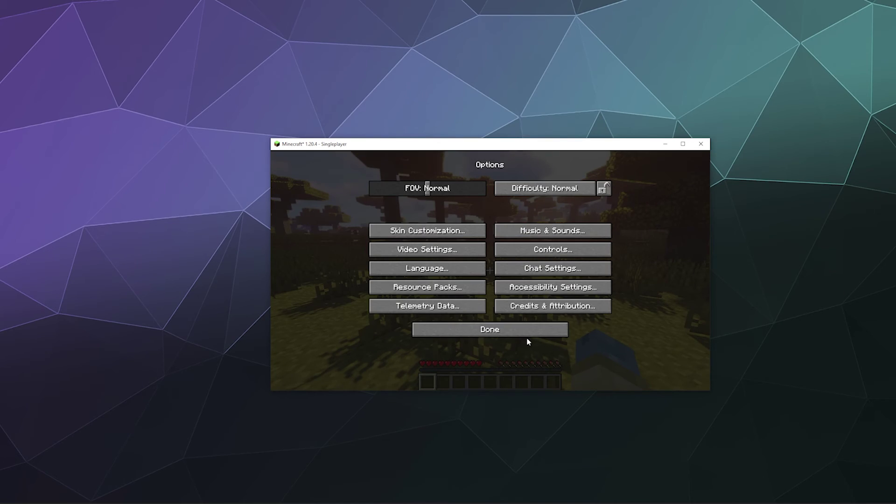
key("Escape")
key("Escape")
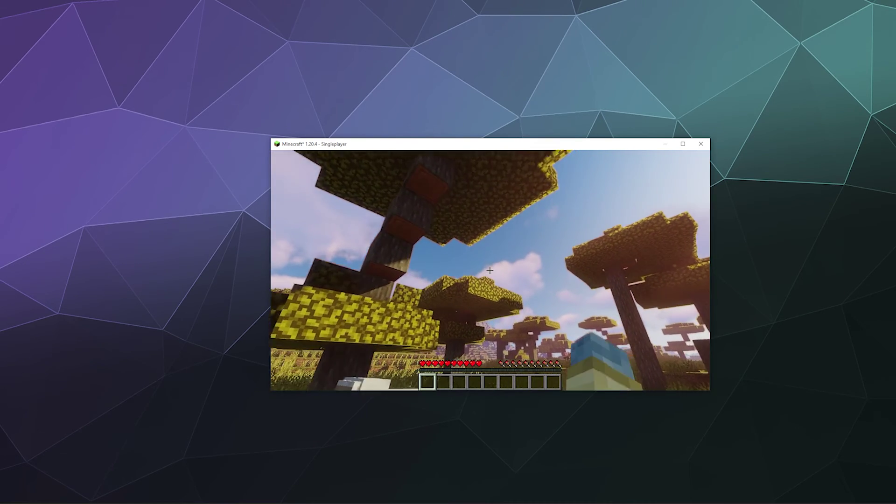